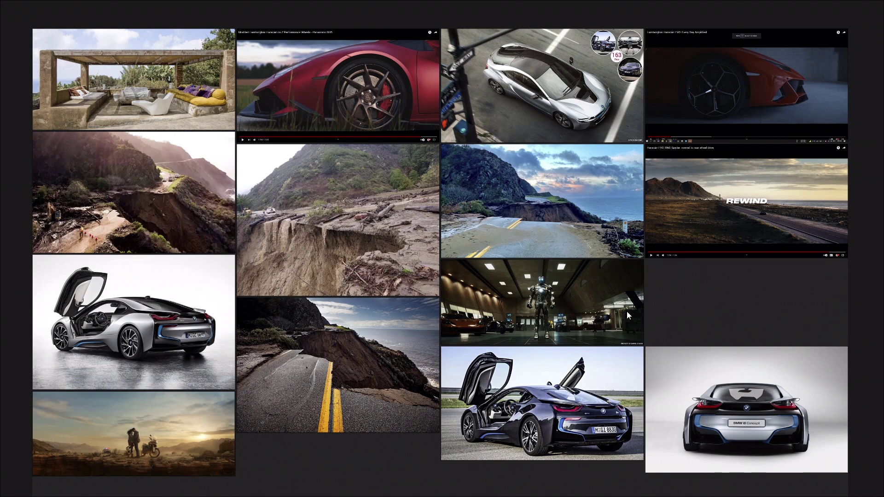
Examine the reference board's garage, landslide and car images up close
scroll(593, 308, up, 5)
middle_drag(565, 307, 570, 296)
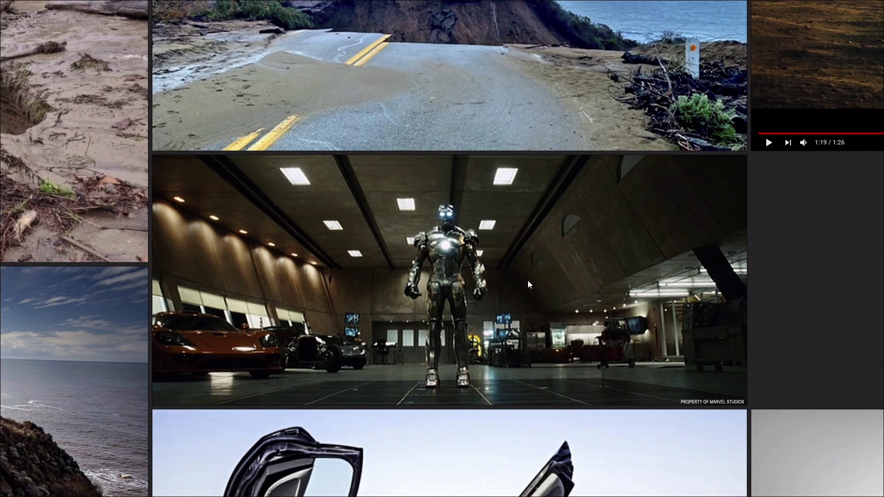
scroll(530, 279, down, 5)
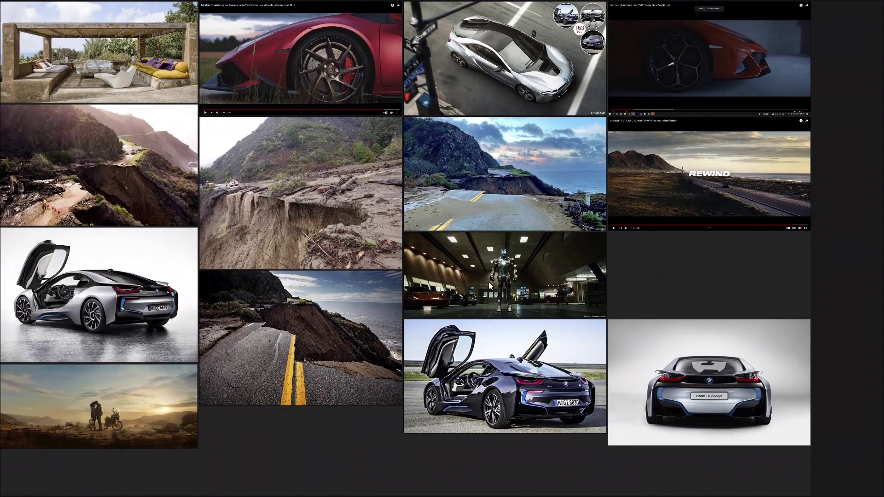
middle_drag(489, 282, 514, 308)
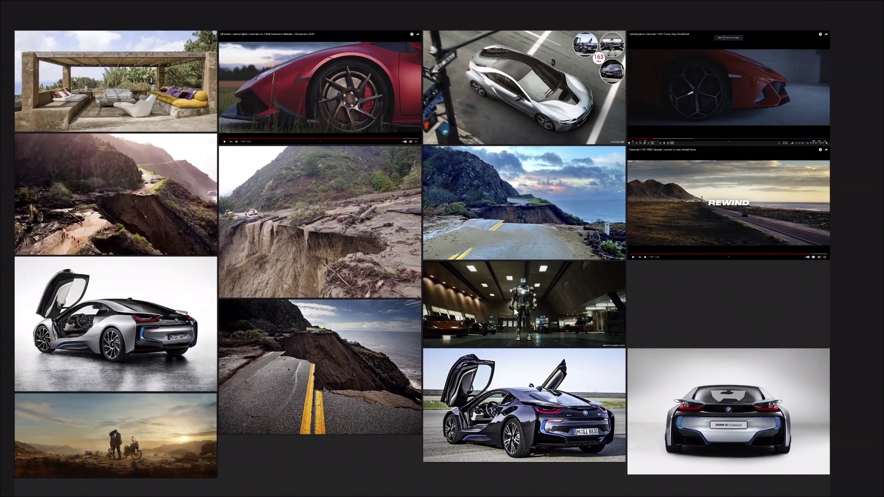
middle_drag(510, 236, 515, 258)
scroll(629, 204, up, 1)
middle_drag(783, 277, 603, 286)
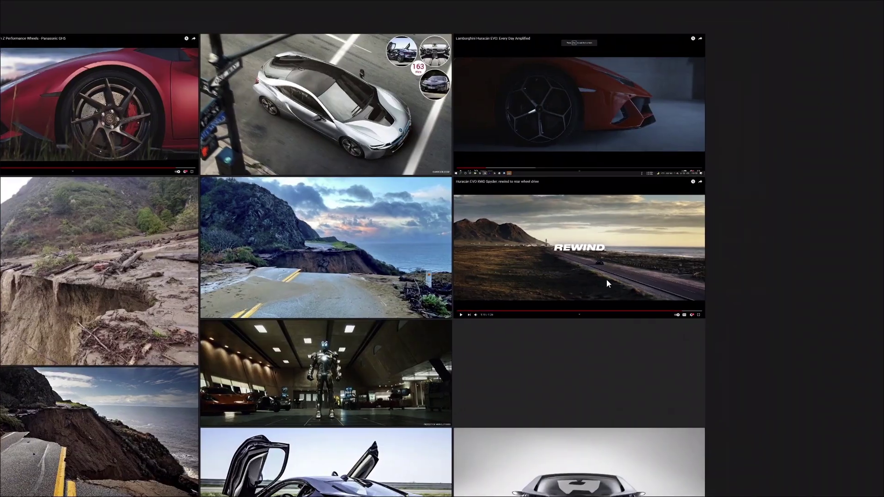
scroll(615, 255, up, 2)
middle_drag(589, 247, 629, 282)
scroll(629, 286, up, 2)
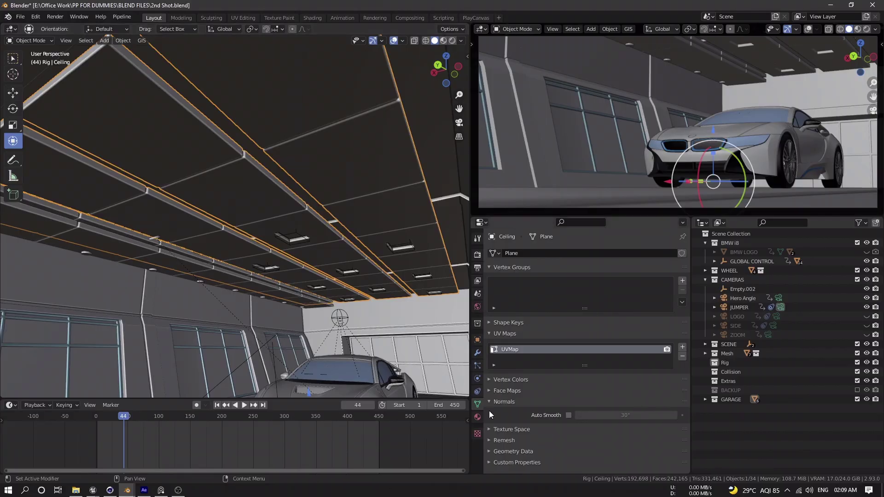
Inspect the Bevel modifier on the ceiling, then select the garage mesh
click(478, 353)
click(490, 268)
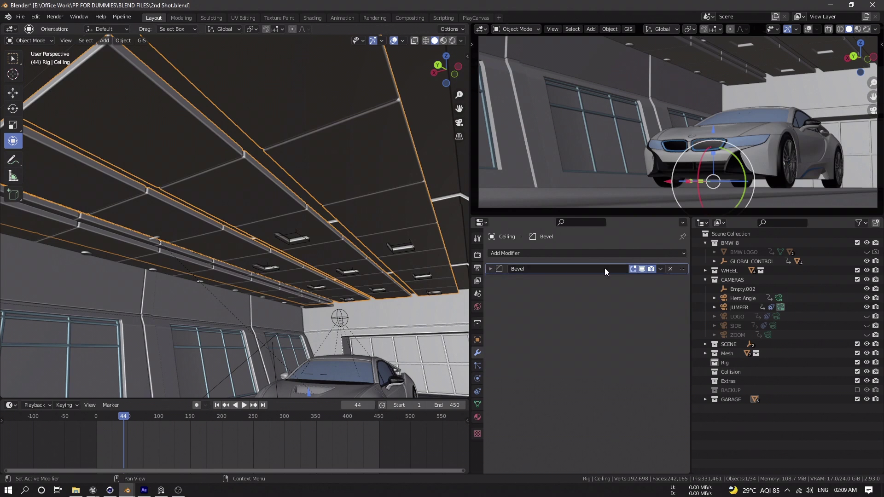
mouse_move(271, 244)
middle_down()
mouse_move(365, 226)
mouse_move(269, 274)
mouse_move(263, 250)
mouse_move(286, 271)
mouse_move(261, 278)
mouse_move(430, 306)
mouse_move(331, 249)
mouse_move(308, 266)
mouse_move(410, 260)
mouse_move(277, 236)
mouse_move(285, 251)
mouse_move(360, 255)
middle_up()
click(258, 254)
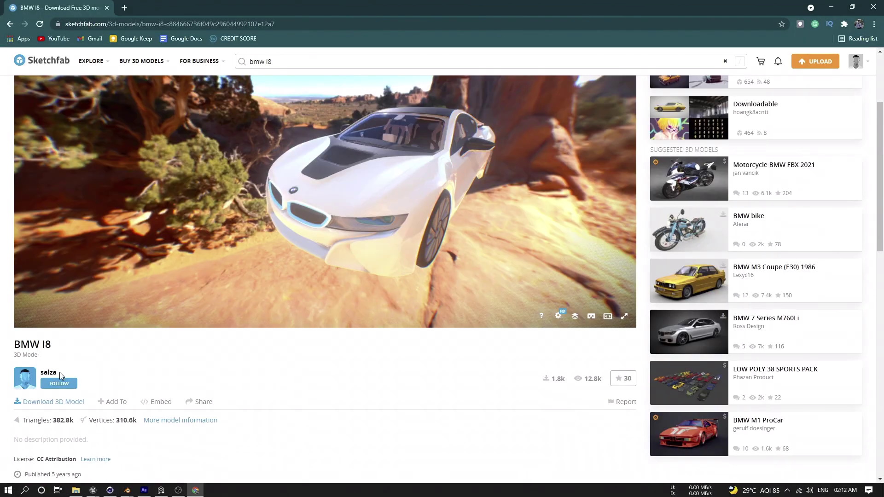
Switch to the Sketchfab page of the BMW I8 model and highlight its author's name
drag(60, 374, 44, 375)
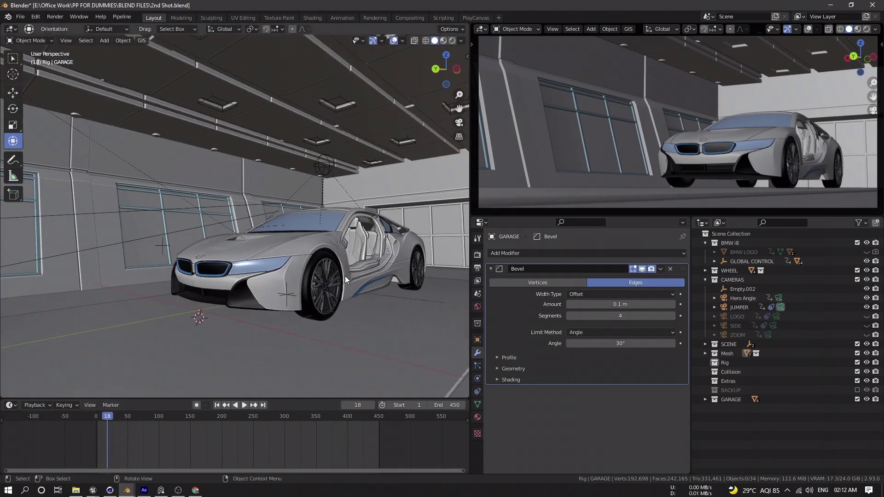
Switch back to Blender, select the car's detached front door and scrub its animation to frame 25
mouse_move(345, 276)
middle_down()
mouse_move(276, 269)
mouse_move(462, 275)
middle_up()
click(426, 267)
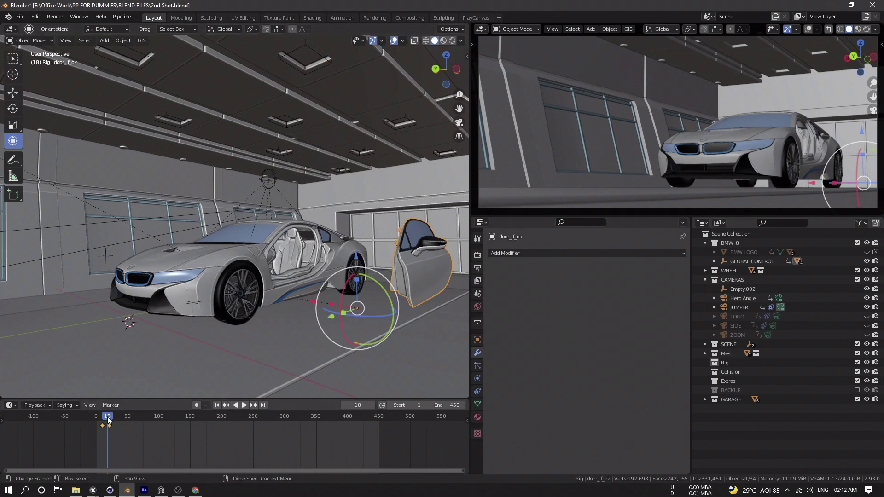
drag(108, 421, 111, 422)
middle_drag(283, 248, 270, 255)
Select the car's bonnet and its chassis, and reveal the chassis in the scene hierarchy
click(203, 255)
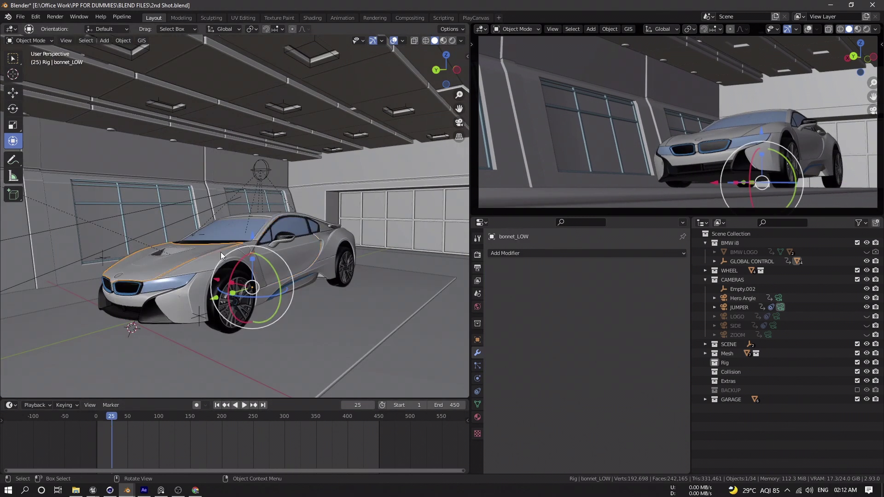
click(271, 321)
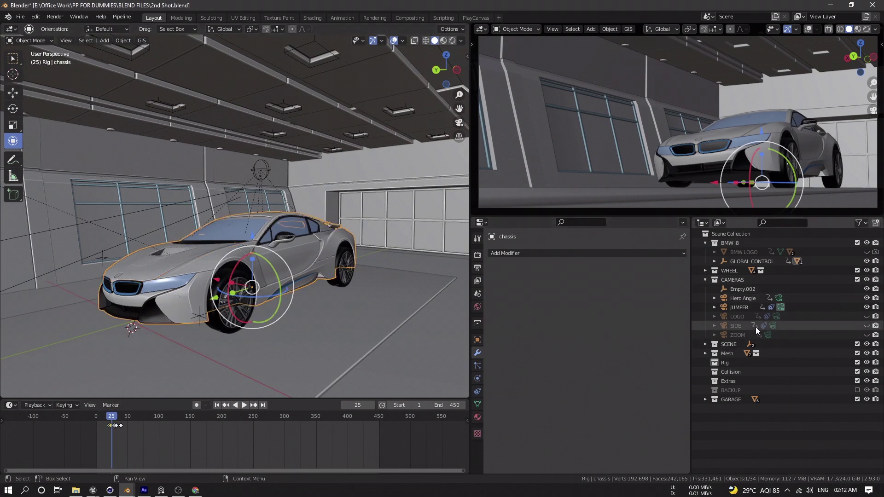
key(period)
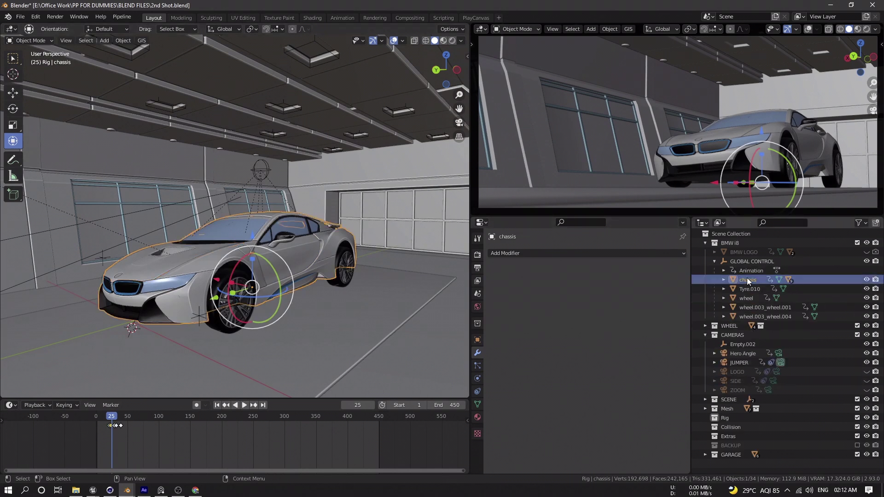
Scrub the car animation to frame 35 and select the front tyre
drag(274, 270, 279, 272)
drag(112, 418, 118, 418)
middle_drag(307, 308, 226, 338)
click(227, 338)
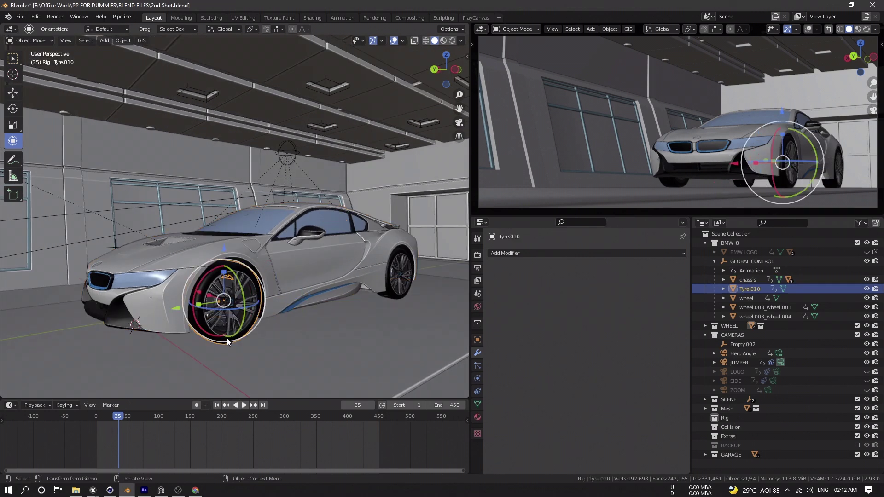
Select the GLOBAL CONTROL empty, show its transform values and try moving it along Y
click(280, 159)
key(n)
middle_drag(280, 159, 276, 168)
drag(236, 173, 213, 202)
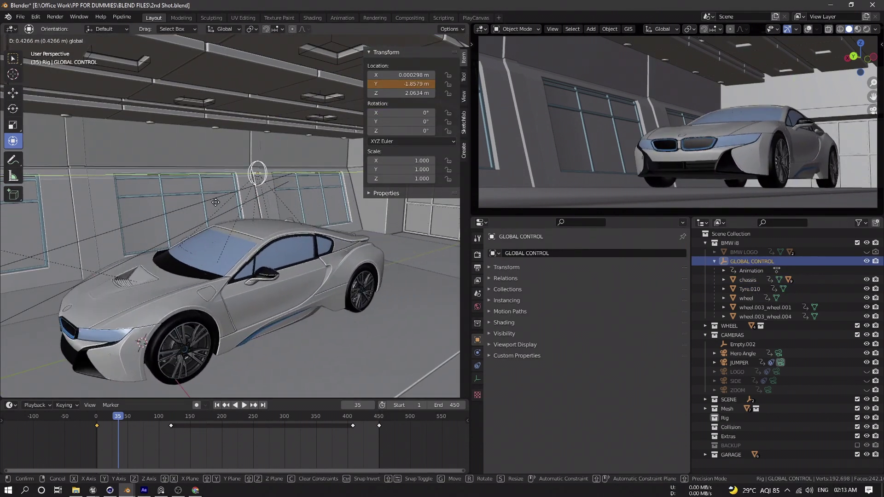
key(Escape)
Copy GLOBAL CONTROL's Y location as a new driver and paste it onto the front tyre's X rotation
right_click(404, 85)
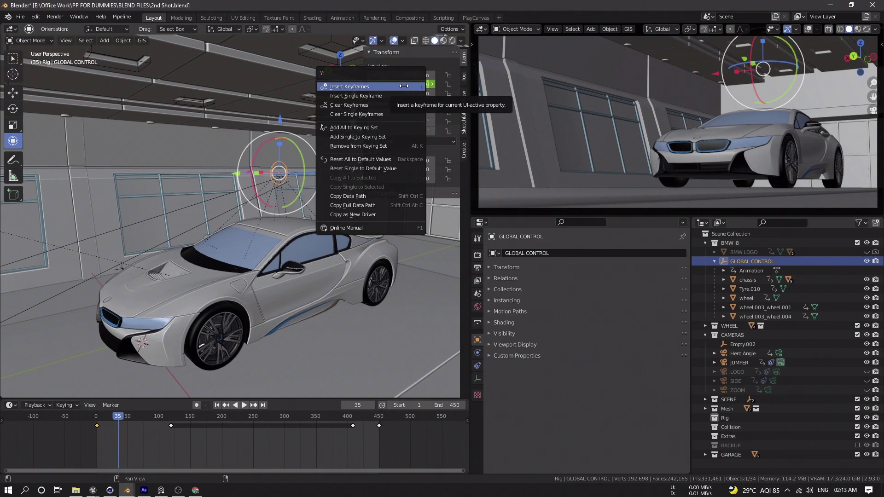
click(361, 215)
click(226, 336)
click(401, 113)
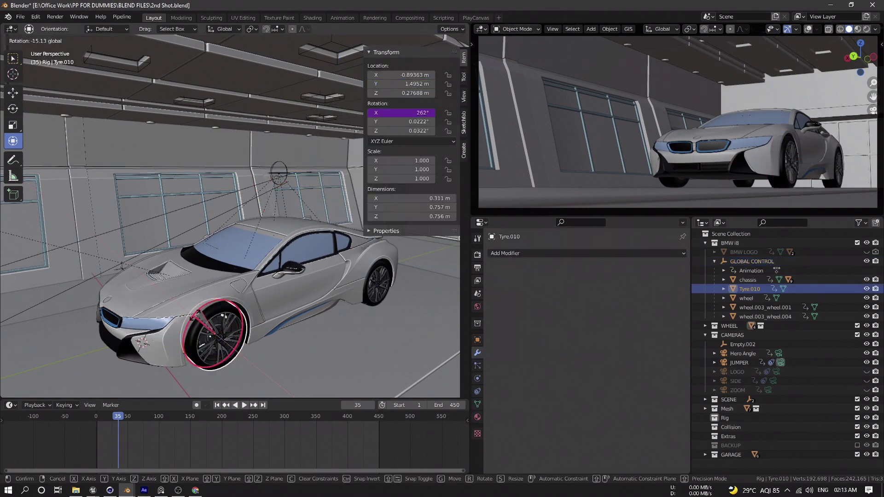
right_click(401, 113)
click(355, 142)
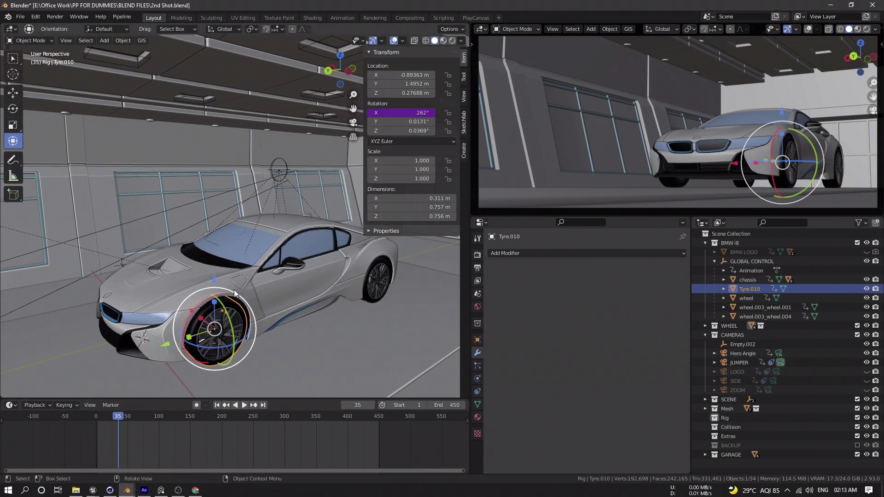
Open the driver on the tyre's X rotation and inspect its type and scripted expression
drag(118, 419, 118, 423)
right_click(397, 114)
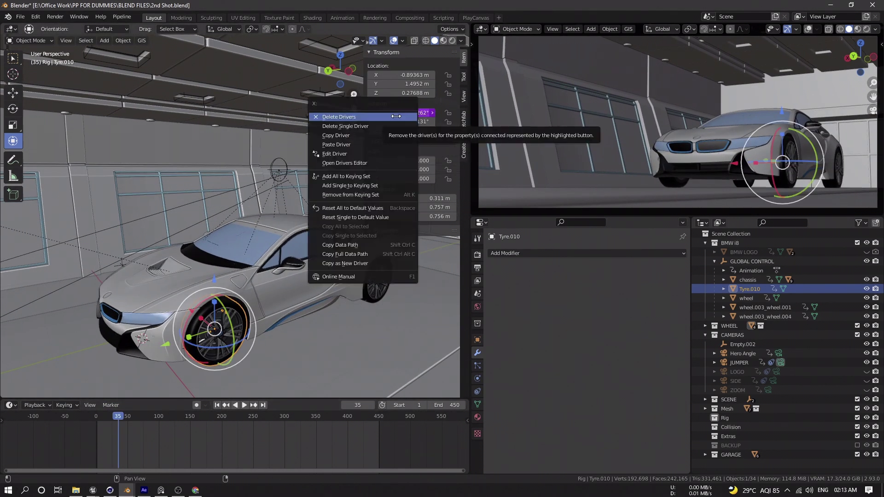
click(380, 154)
click(389, 155)
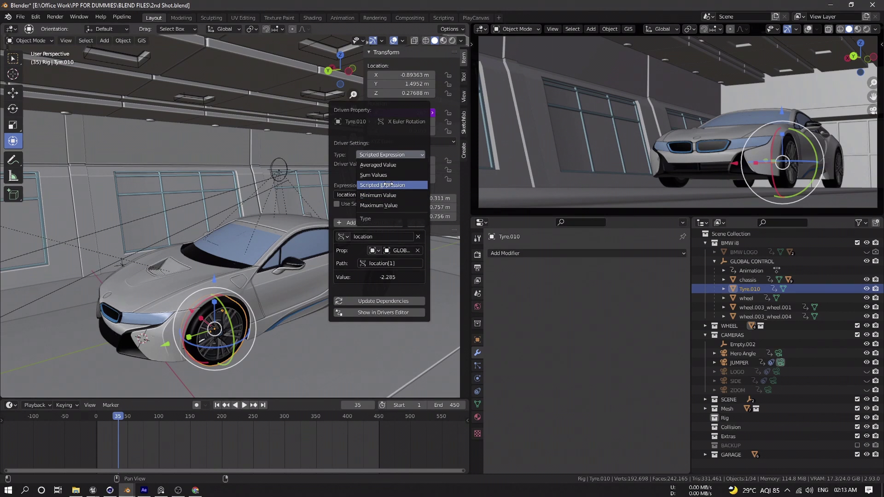
click(358, 193)
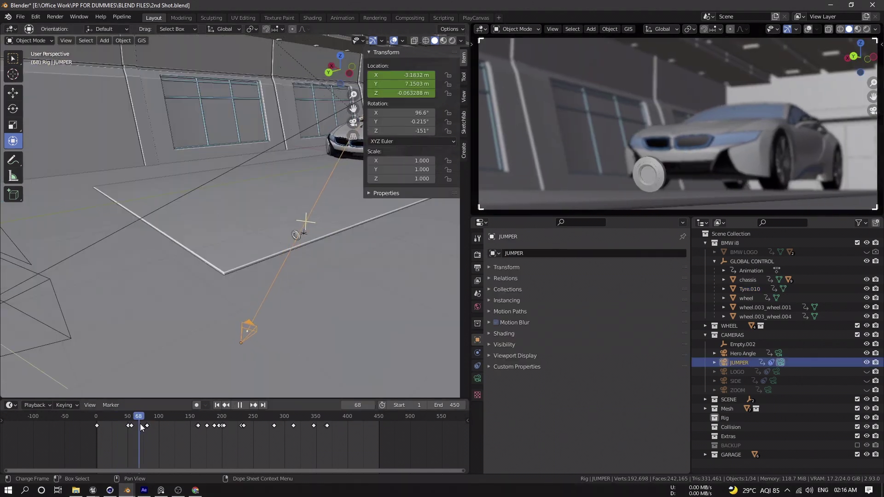
Stop the animation playback and take a close look at the small disc on the floor in front of the car
key(Escape)
scroll(345, 236, up, 3)
shift+middle_drag(346, 237, 316, 260)
scroll(292, 248, up, 3)
click(338, 254)
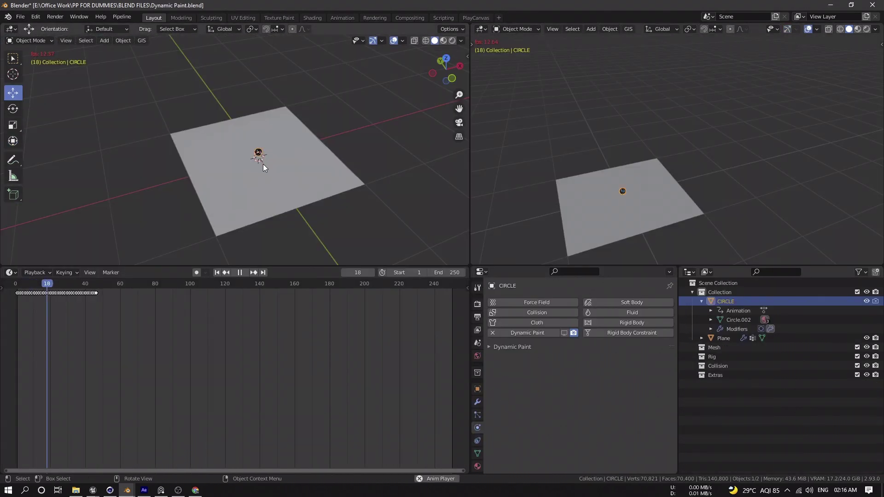
Examine the CIRCLE disc's keyframes and its landing on the plane in the Dynamic Paint scene
scroll(94, 314, up, 5)
middle_drag(99, 318, 390, 356)
scroll(390, 352, up, 8)
key(a)
scroll(249, 143, up, 5)
middle_drag(248, 143, 249, 150)
mouse_move(249, 150)
shift+middle_down()
mouse_move(248, 178)
mouse_move(314, 159)
shift+middle_up()
scroll(258, 175, up, 6)
shift+middle_drag(273, 198, 247, 176)
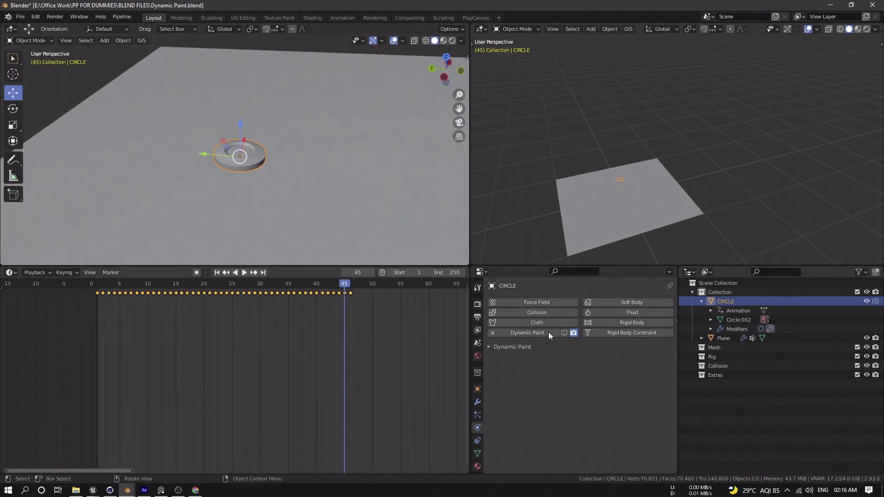
Add an active rigid body to the CIRCLE disc and set the plane's rigid body type to Passive
click(631, 322)
click(506, 359)
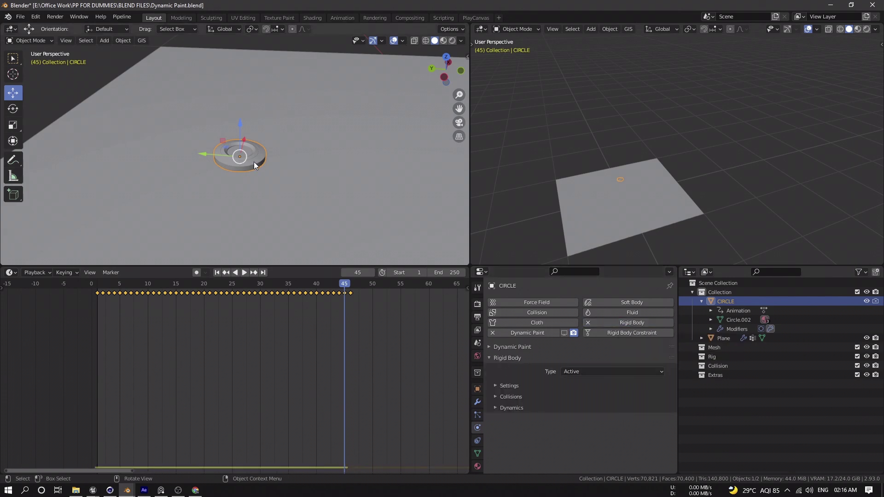
click(394, 180)
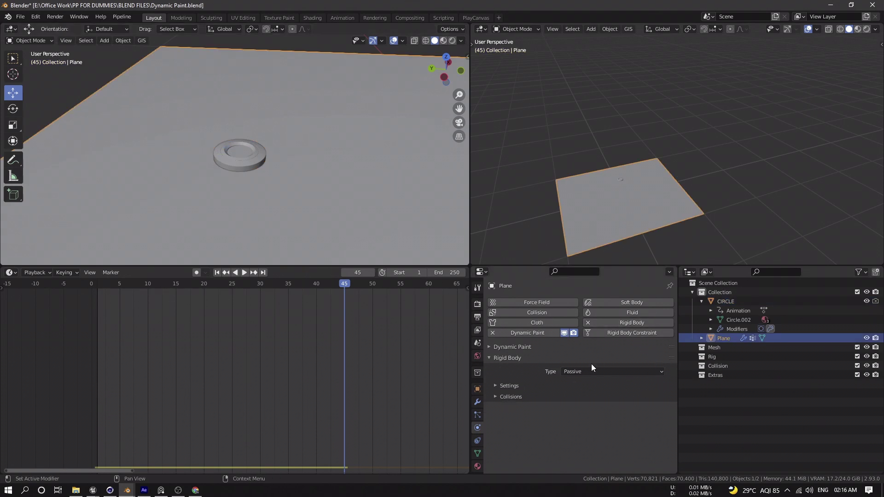
click(573, 372)
click(573, 389)
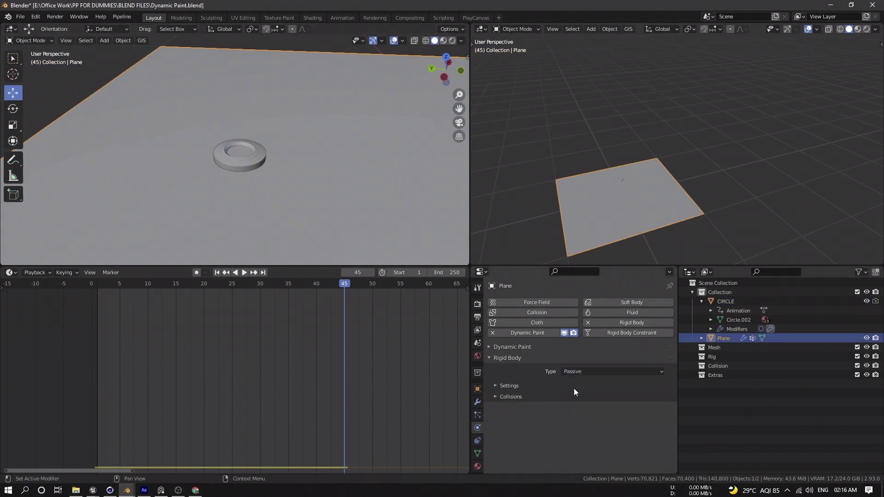
Select the CIRCLE disc and play its fall onto the plane from frame 1
click(255, 154)
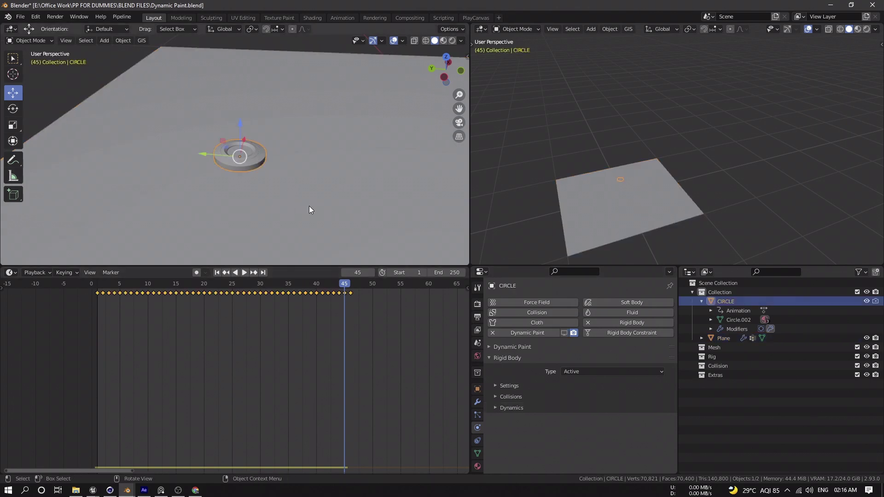
scroll(309, 206, down, 3)
key(shift+Left)
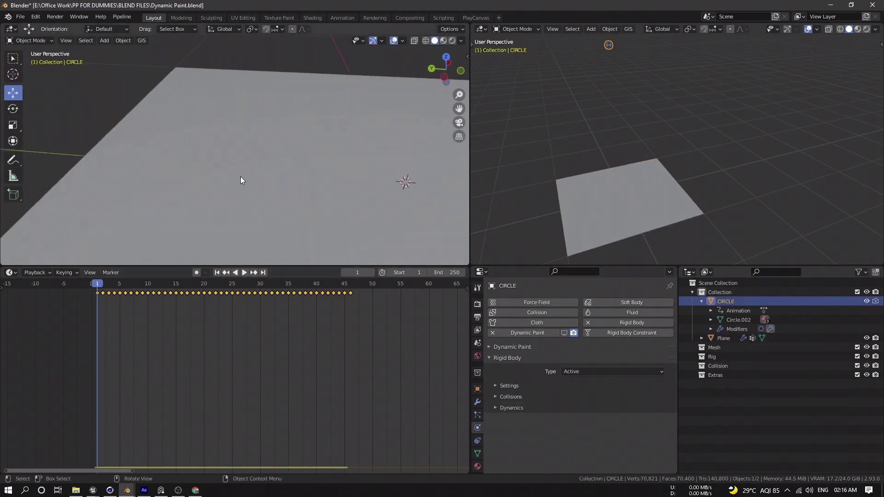
key(space)
key(Home)
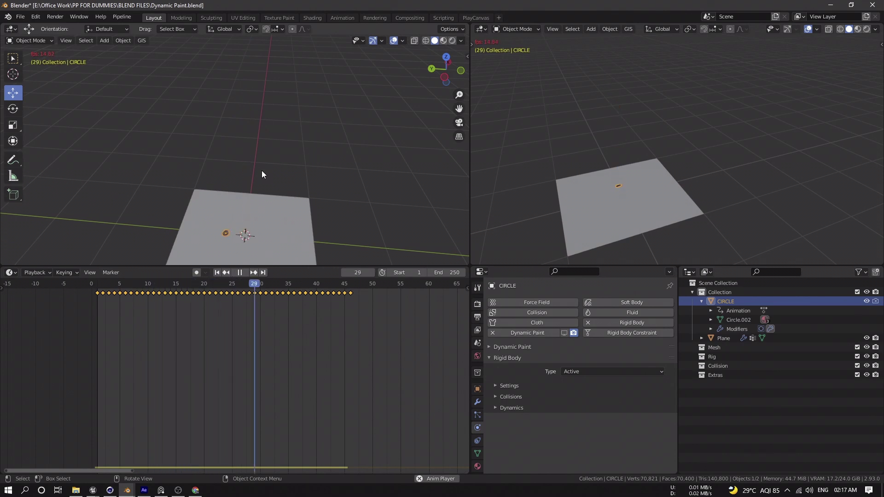
key(space)
middle_drag(229, 236, 247, 186)
Search the commands for "bake" to locate the rigid body Bake to Keyframes operation
key(F3)
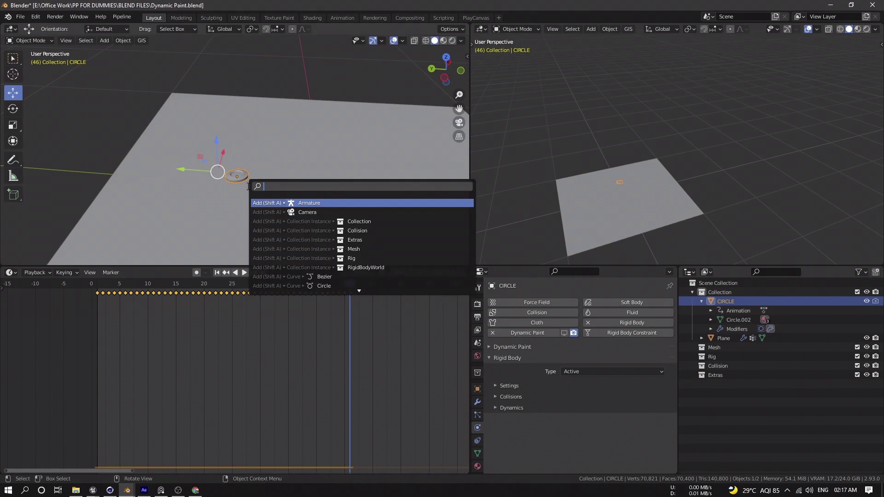
text(bake)
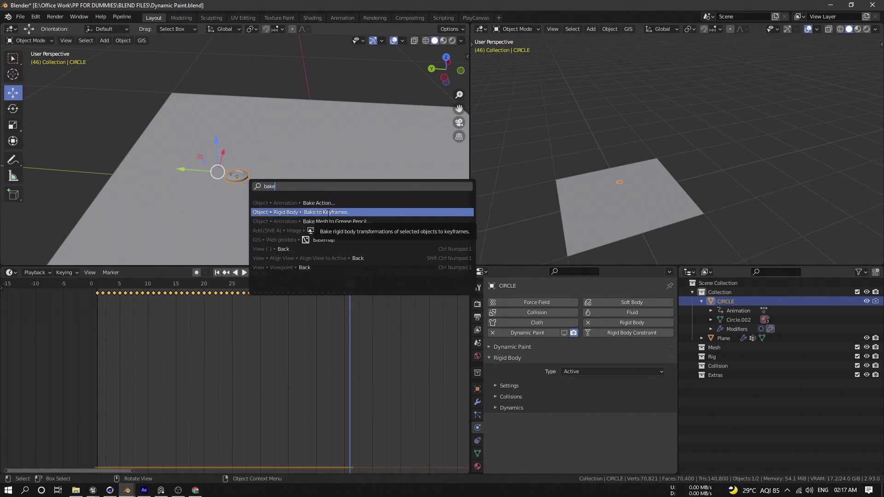
click(228, 180)
Scrub and play back the disc's keyframed motion across the plane
mouse_move(278, 287)
mouse_down()
mouse_move(177, 285)
mouse_move(269, 292)
mouse_up()
key(space)
middle_drag(274, 219, 281, 176)
click(233, 171)
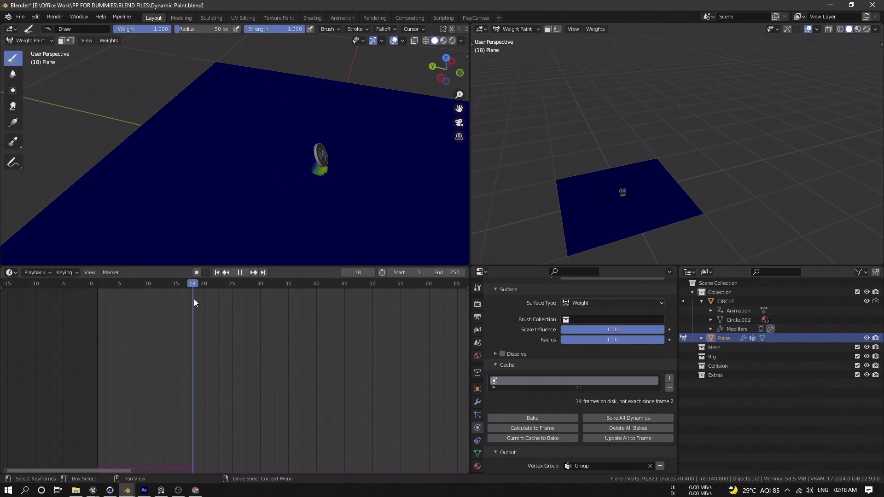
Replay the weight-painted plane and examine up close where the disc leaves contact marks
key(space)
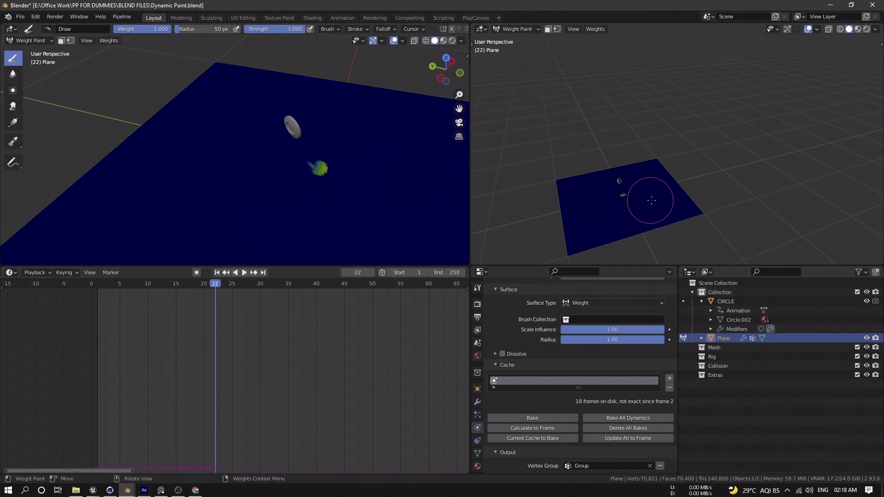
scroll(561, 198, up, 5)
middle_drag(561, 198, 648, 136)
drag(215, 285, 178, 286)
key(space)
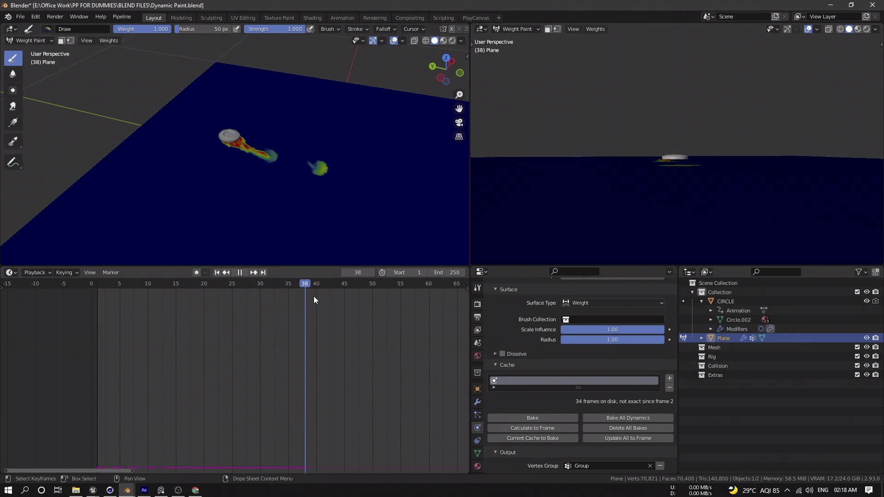
drag(341, 296, 195, 302)
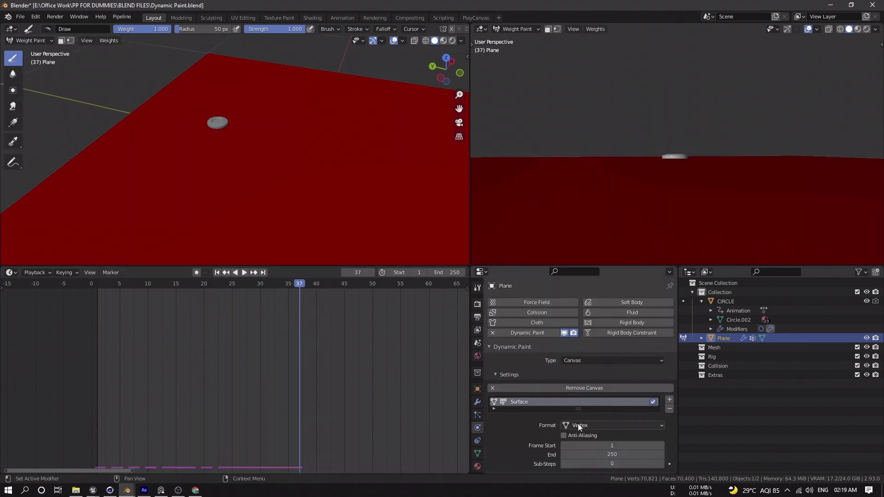
Choose the Dynamic Paint surface format for the plane's canvas and review the remaining surface settings
click(578, 426)
click(576, 444)
scroll(601, 359, down, 5)
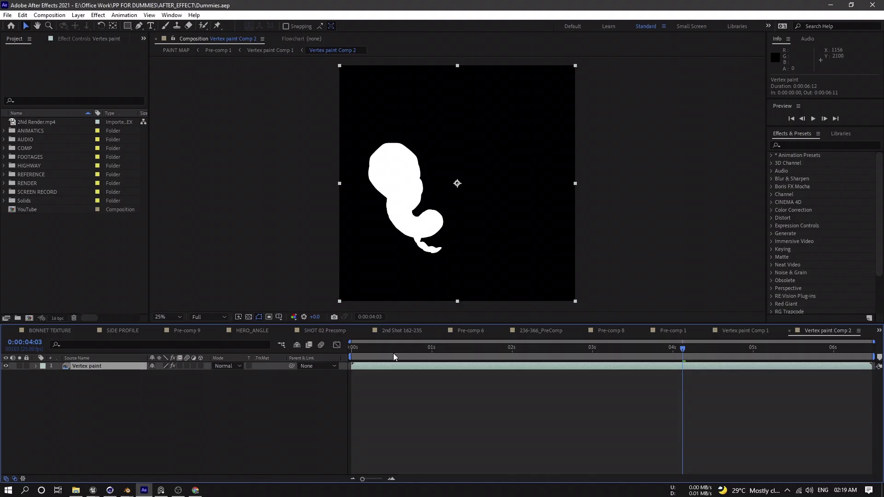
Set the preview resolution to Quarter and scrub the Vertex paint sequence from its first frame
click(351, 349)
click(209, 317)
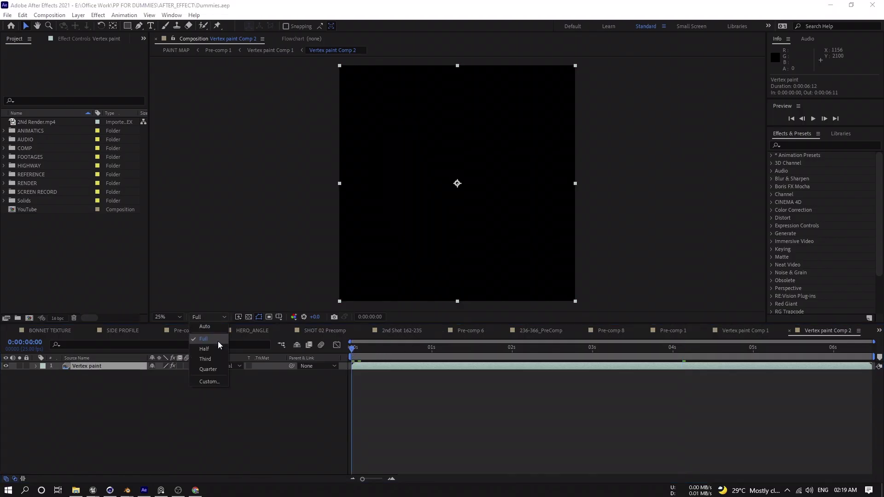
click(207, 369)
drag(355, 347, 386, 349)
mouse_move(519, 355)
mouse_down()
mouse_move(764, 364)
mouse_move(614, 363)
mouse_up()
Switch to Blender to review the Effects options of the plane's Dynamic Paint canvas, and return to After Effects
key(alt+Tab)
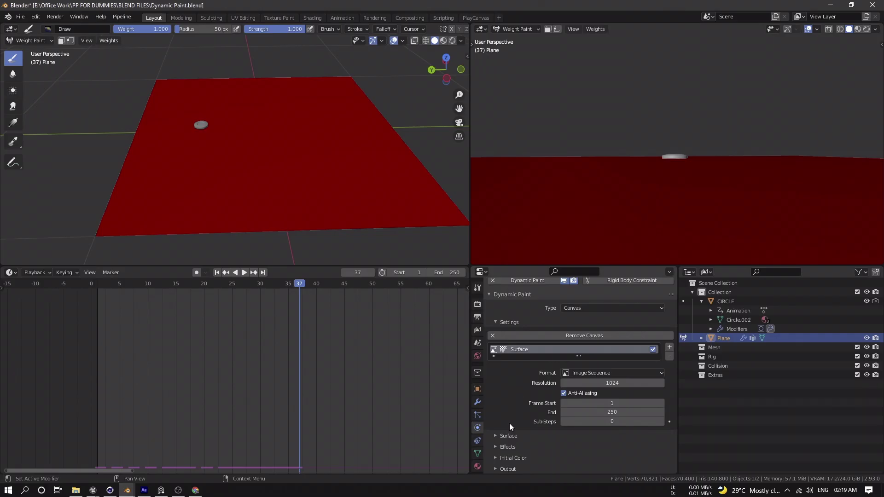
scroll(534, 352, down, 3)
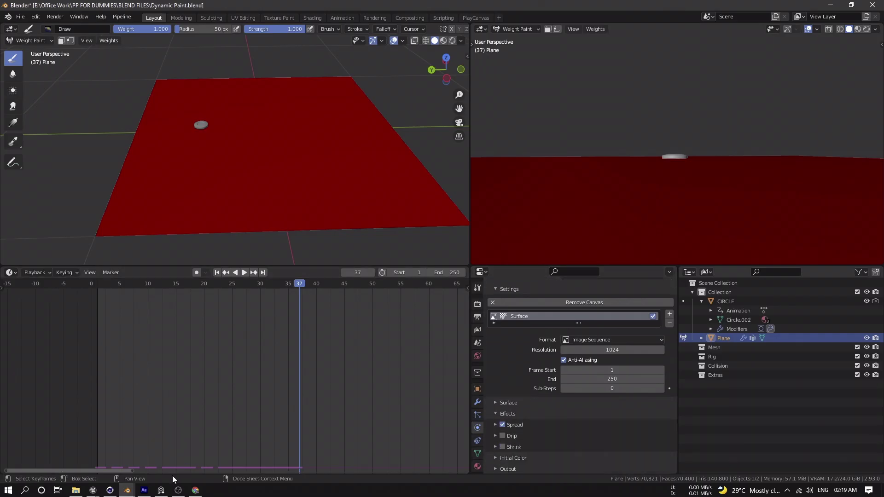
click(144, 491)
Move to 0:00:04:01 and open the parent composition Vertex paint Comp 1
drag(709, 351, 675, 351)
click(166, 397)
key(Tab)
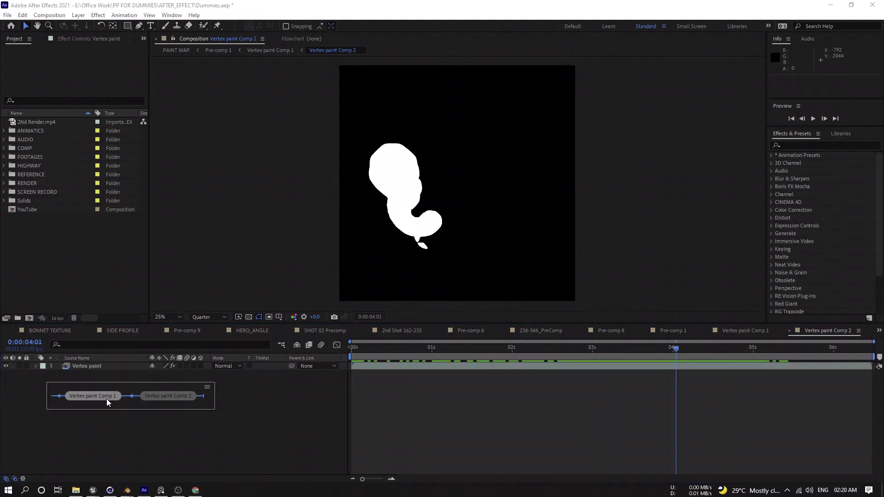
click(111, 399)
Compare the Vertex paint Comp 2 layer with its Turbulent Displace effect off and on
click(99, 369)
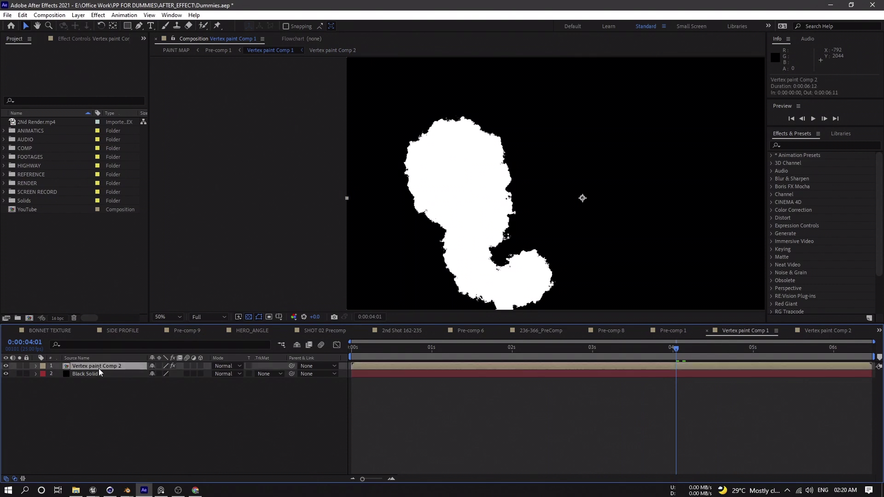
click(91, 38)
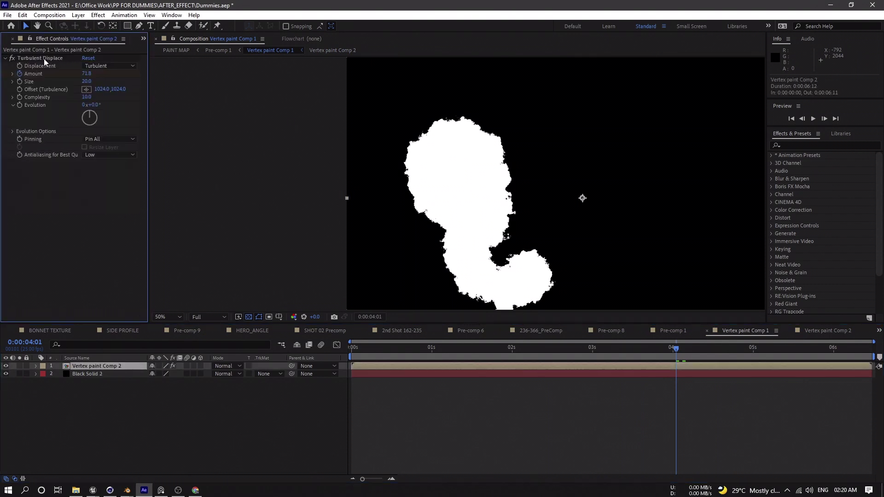
click(45, 59)
click(13, 60)
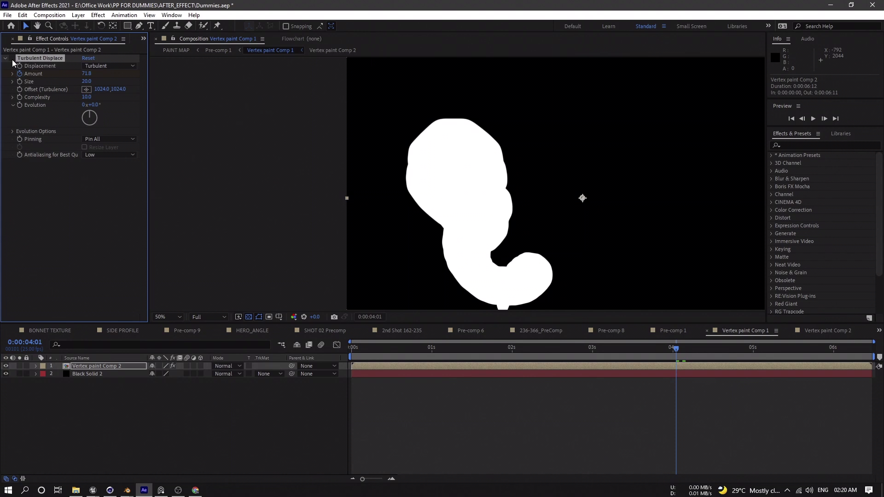
click(13, 60)
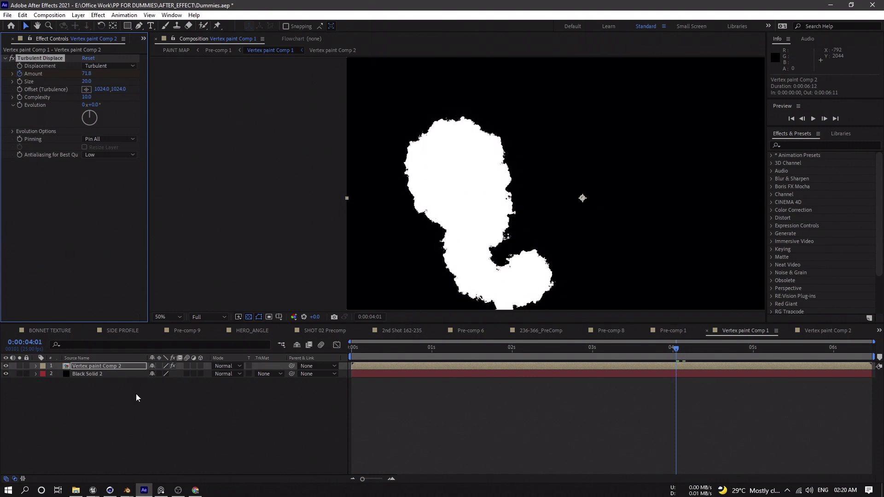
Go up to the Pre-comp 1 composition and select its Vertex paint Comp 1 matte layer
click(157, 405)
key(Tab)
click(107, 407)
click(169, 421)
click(94, 365)
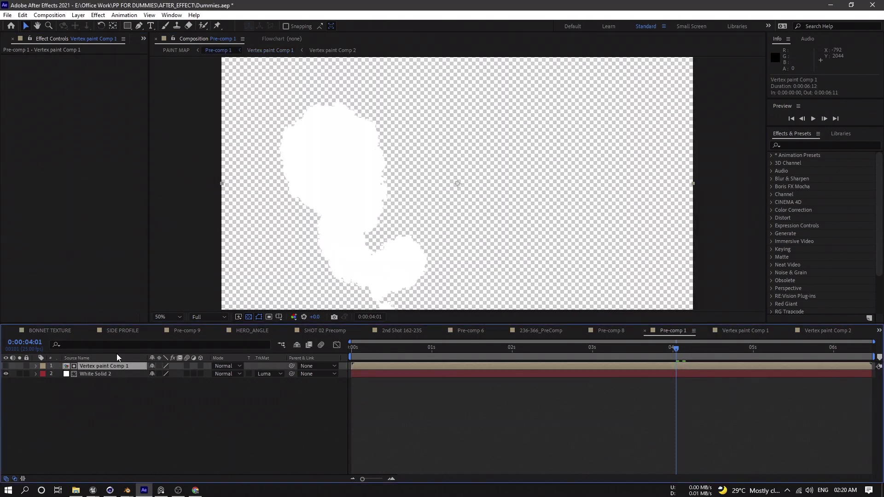
Compare the luma-matted paint mark in Pre-comp 1 without and with the transparency grid
click(259, 317)
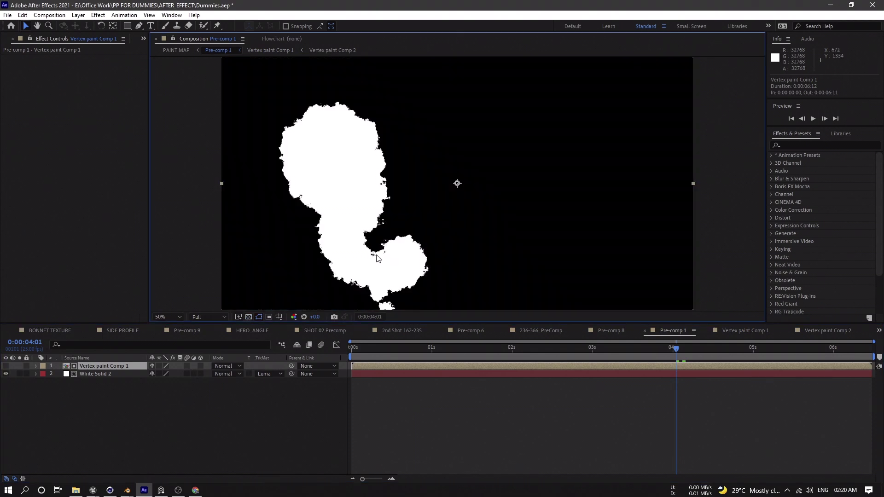
middle_drag(377, 258, 427, 243)
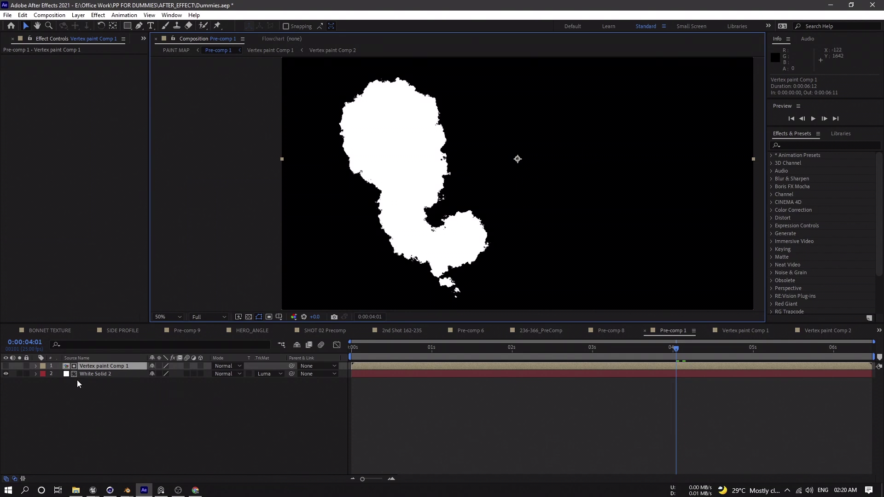
click(254, 318)
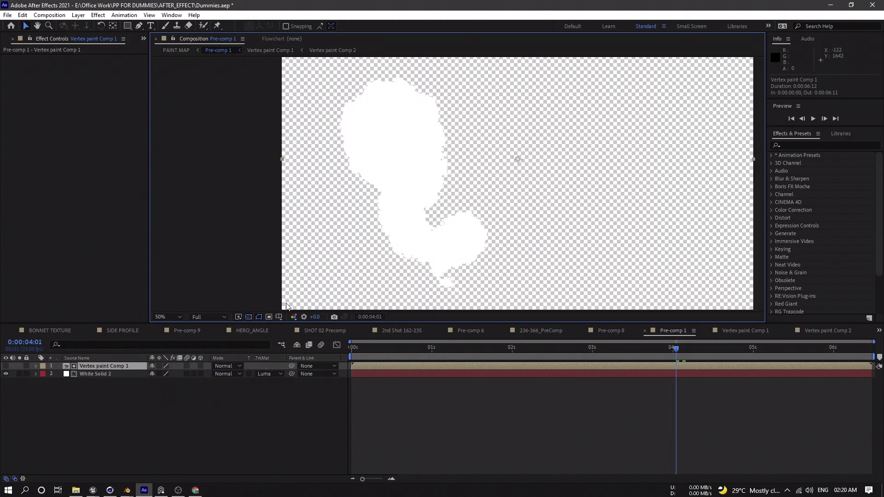
Open the PAINT MAP composition and hide its ALPHA layer to isolate the EMISSION outline
key(Tab)
click(115, 414)
click(77, 405)
click(7, 381)
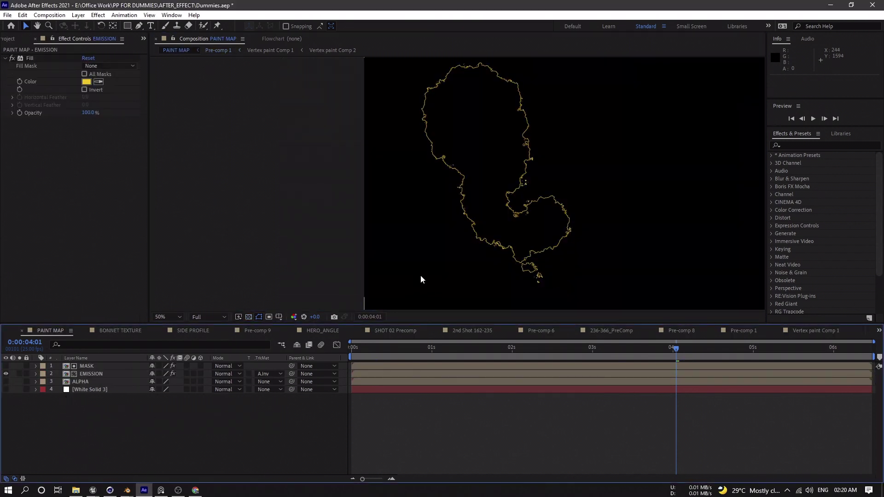
Try Choke Matte values such as 26.80 and -8.90 in the MASK layer's Simple Choker, and undo the change
click(94, 383)
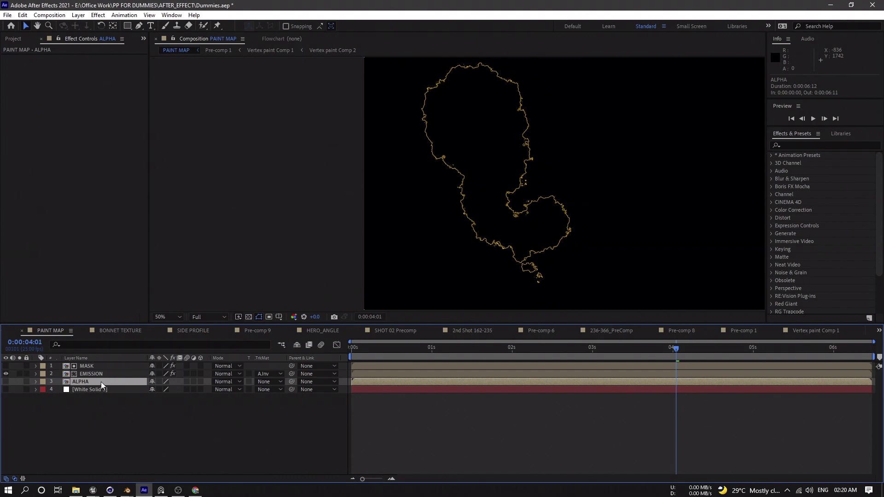
click(94, 366)
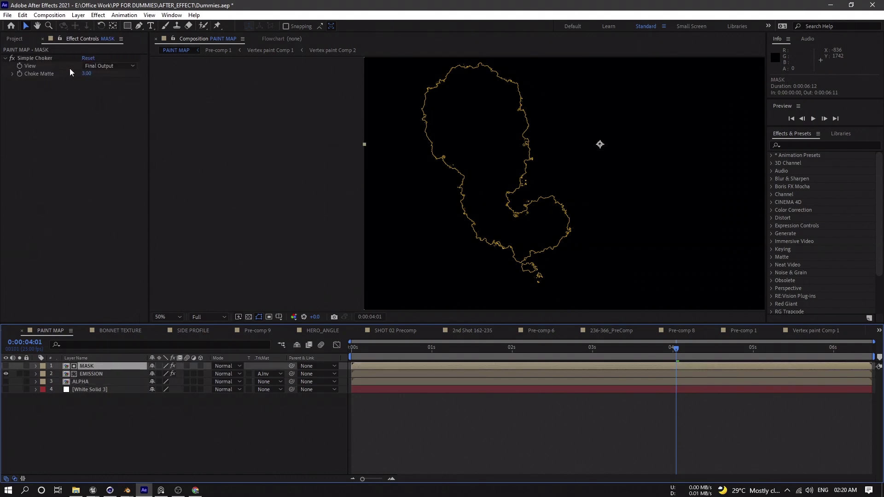
drag(85, 74, 105, 77)
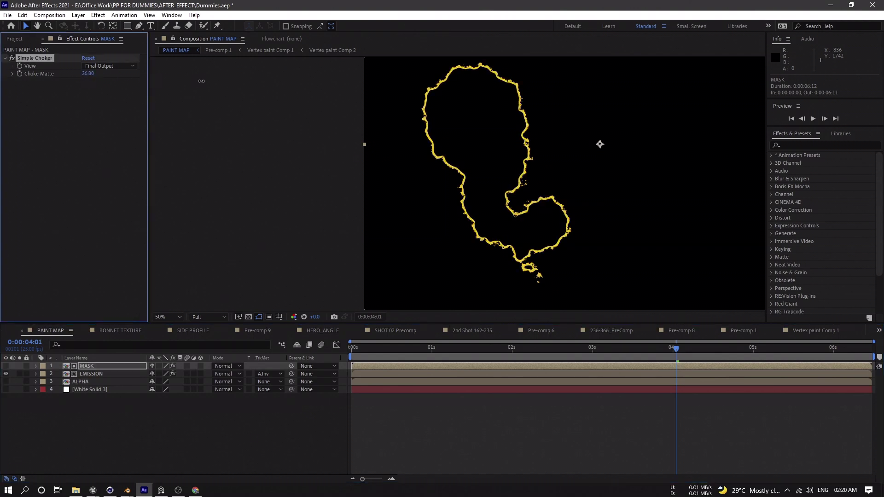
drag(333, 81, 531, 82)
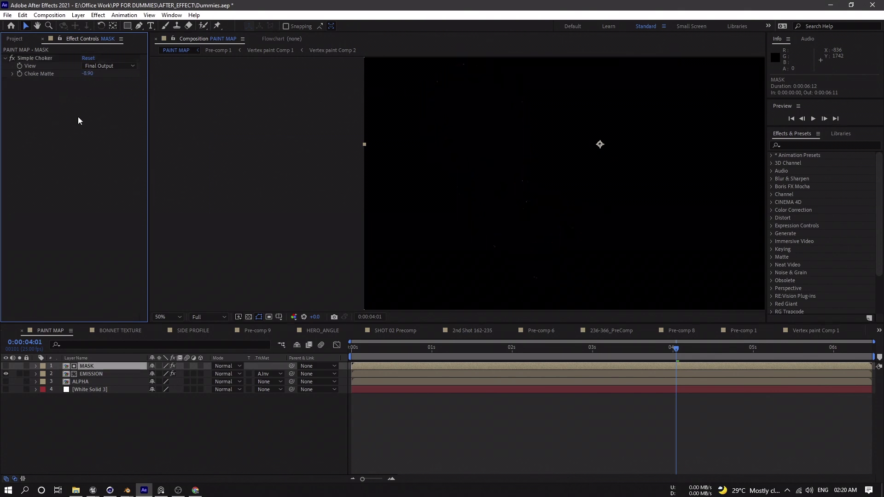
key(ctrl+z)
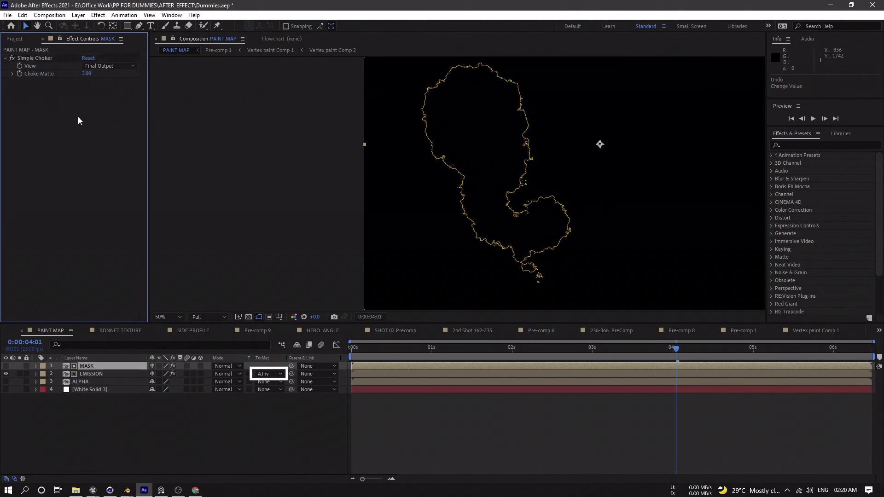
Examine the track matte options of the EMISSION layer, leaving Alpha Inverted Matte "MASK" selected
click(88, 375)
click(265, 374)
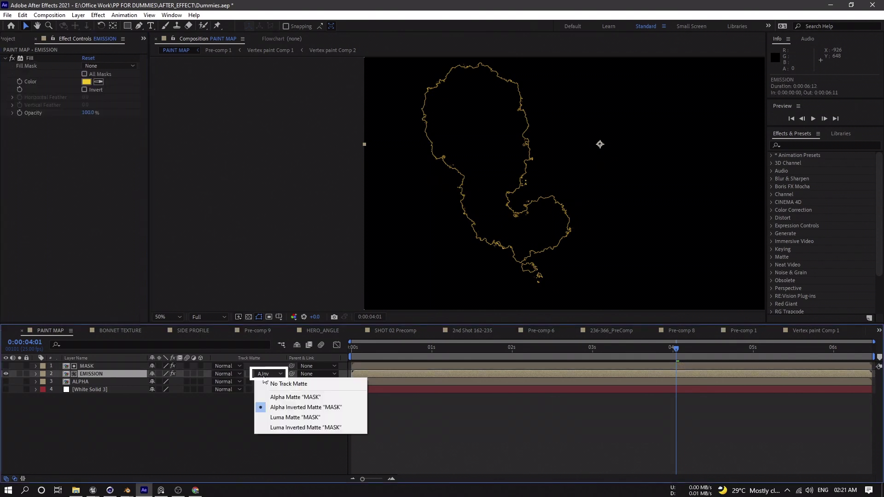
click(88, 400)
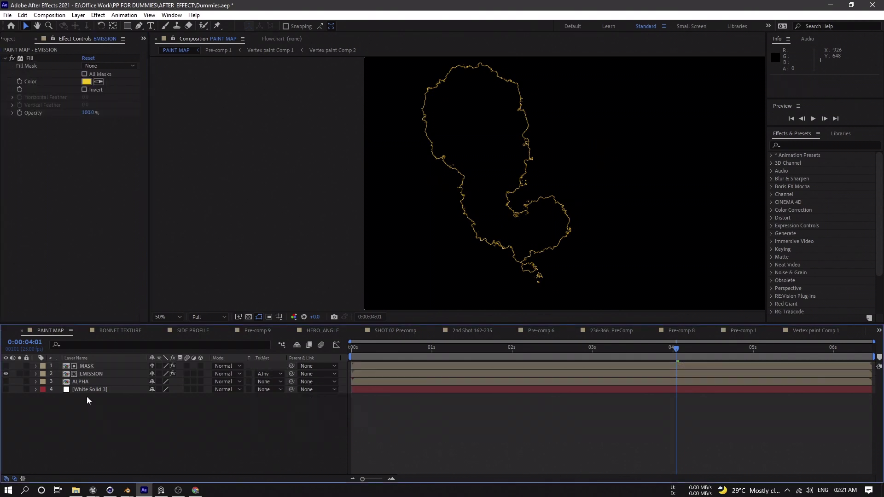
Toggle the EMISSION layer off and on, and show the ALPHA layer beneath it
click(95, 375)
click(6, 374)
click(6, 374)
click(75, 425)
click(84, 382)
click(6, 382)
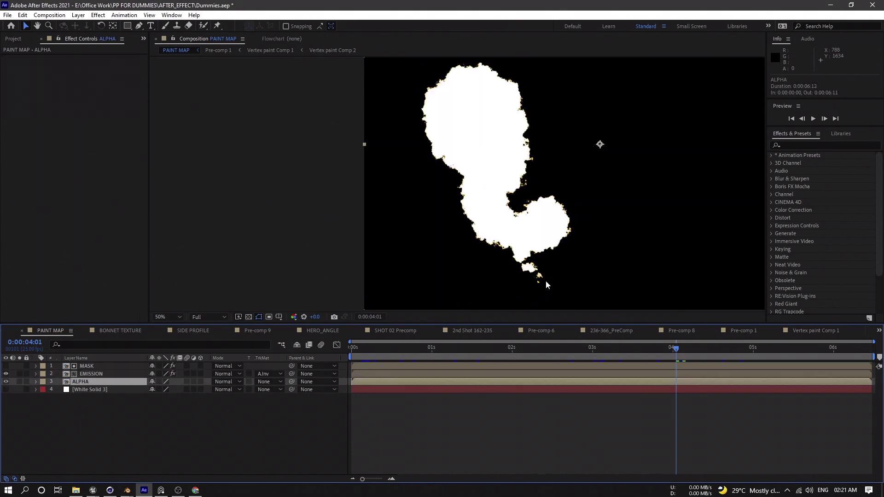
Switch to Dynamic Paint_02.blend in Blender and scrub the paint map on the floor back to frame 92 for playback
key(period)
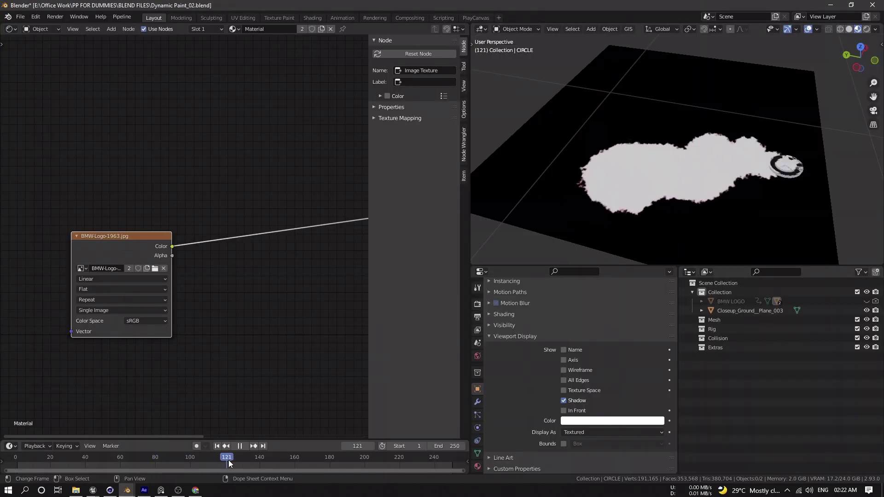
mouse_move(249, 459)
mouse_down()
mouse_move(159, 460)
mouse_move(334, 466)
mouse_move(119, 468)
mouse_move(174, 473)
mouse_up()
key(space)
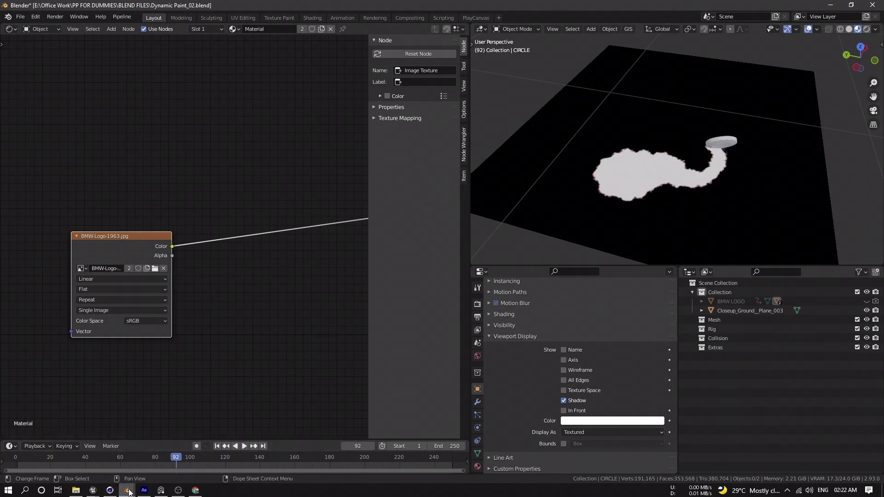
Switch to the 2nd Shot.blend window and play back the BMW logo disc's motion in the garage from several frames
mouse_move(125, 491)
click(65, 454)
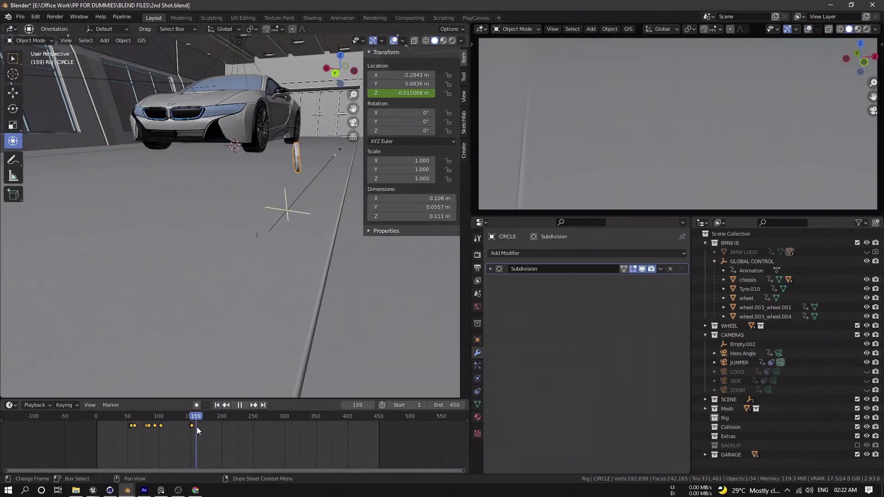
key(space)
middle_drag(259, 186, 239, 276)
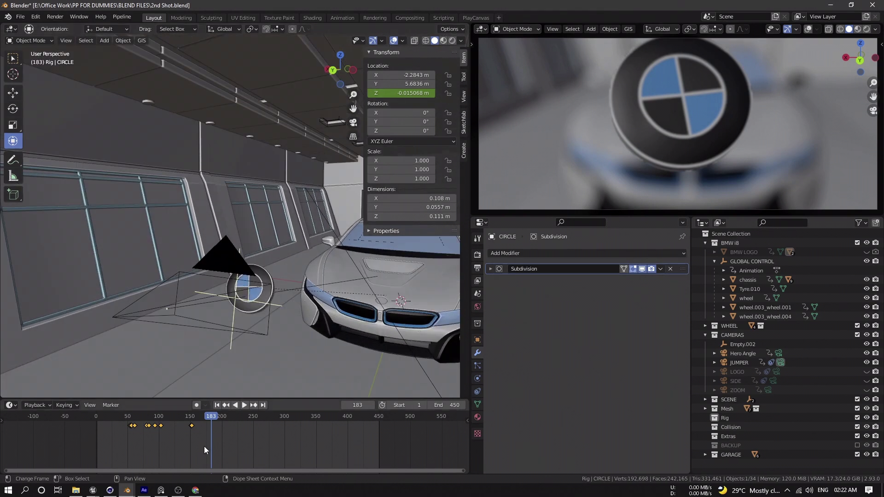
key(space)
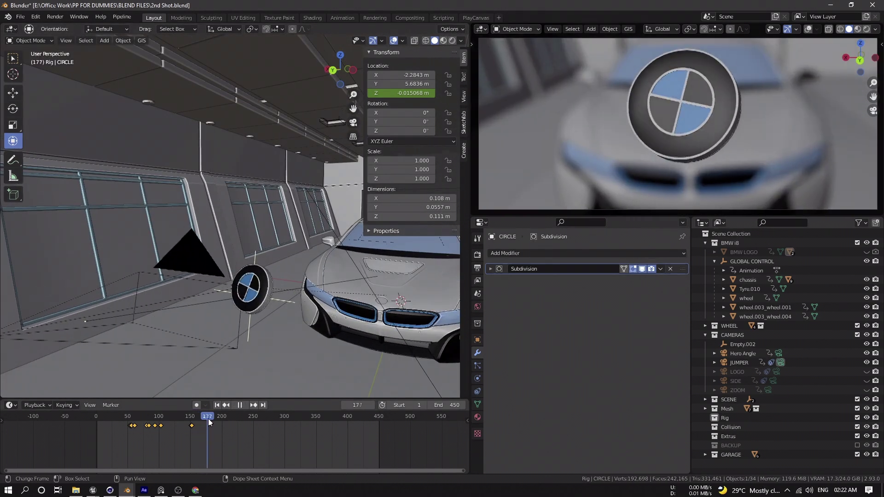
key(space)
Select the JUMPER camera, open its lens settings and try a different focal length, cancelling the change
click(256, 255)
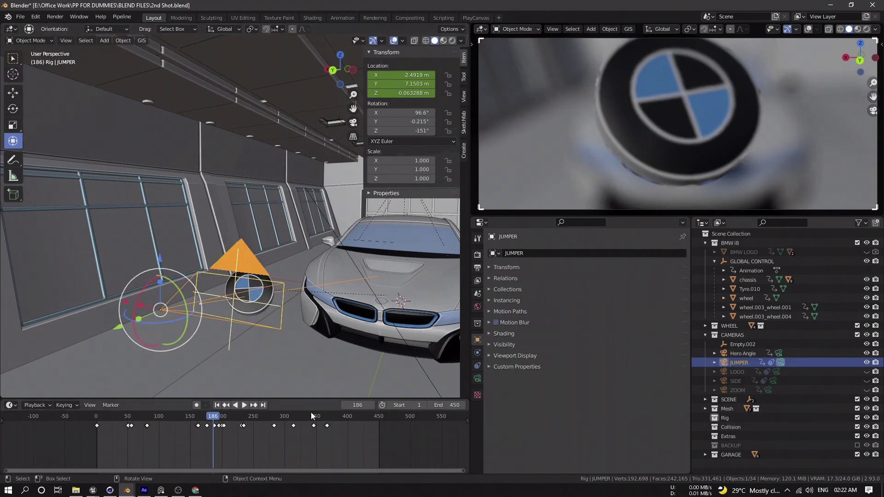
click(478, 379)
drag(623, 296, 603, 296)
key(Escape)
Scrub and play the JUMPER camera's move around the car through to frame 422
drag(213, 419, 245, 423)
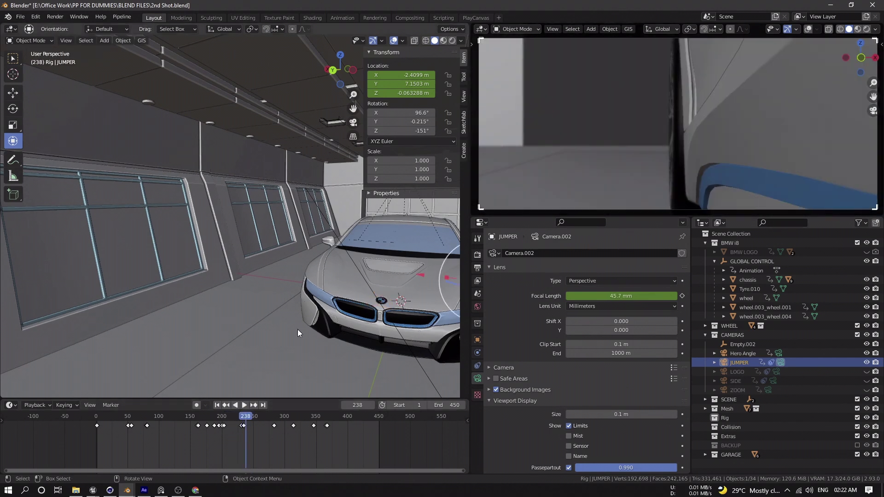
scroll(278, 296, down, 5)
scroll(278, 297, up, 10)
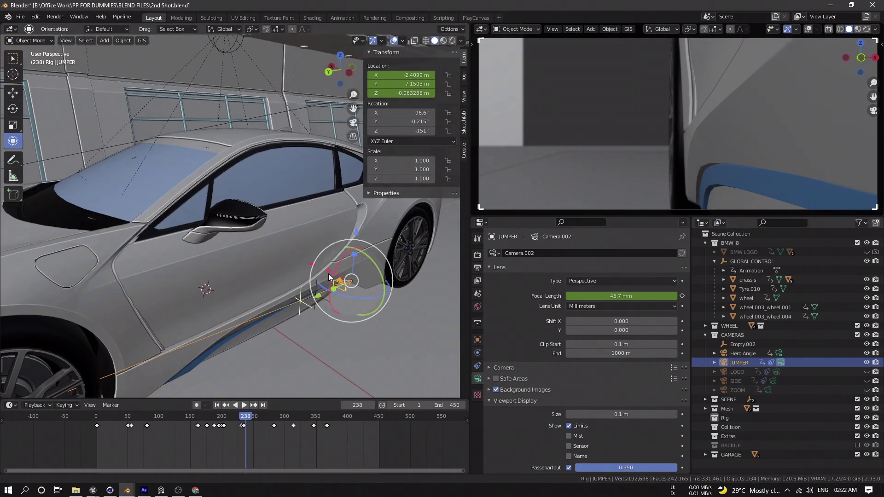
key(space)
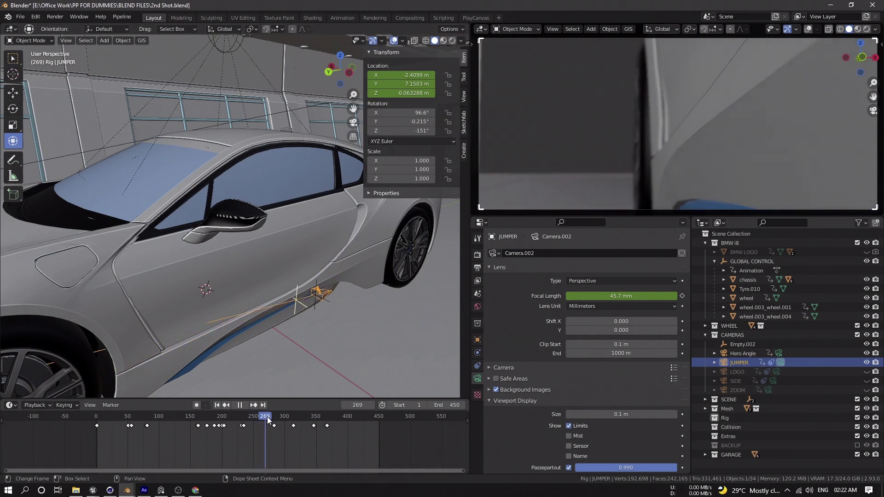
key(space)
drag(282, 419, 362, 429)
key(space)
key(space)
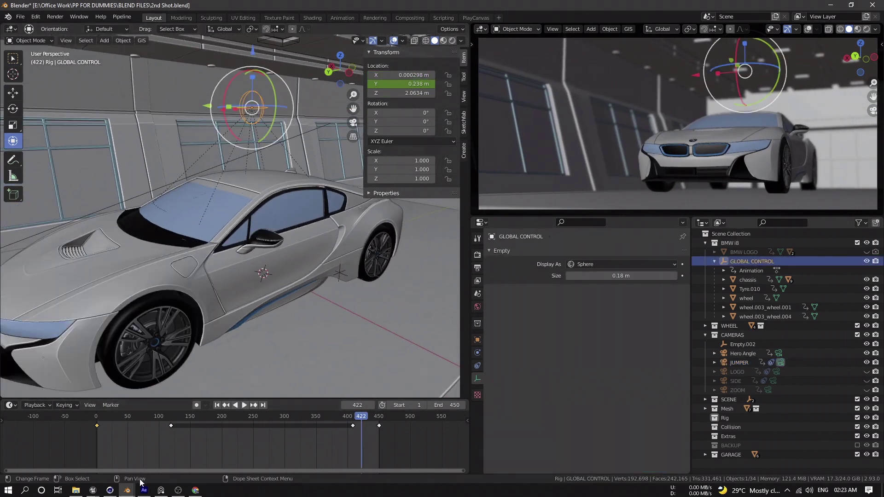
Switch to the SHOT 03.blend window and scrub the highway shot to frame 43
click(131, 493)
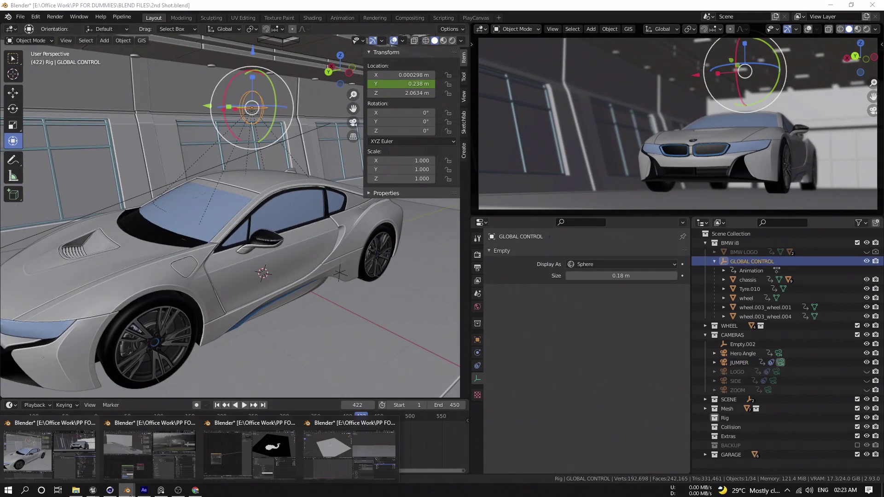
click(195, 438)
mouse_move(562, 231)
mouse_down()
mouse_move(629, 233)
mouse_move(571, 238)
mouse_up()
click(581, 232)
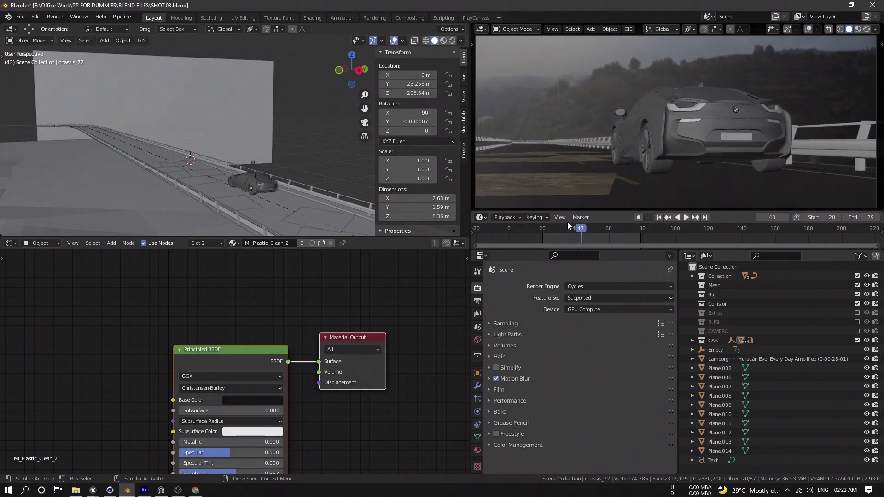
Examine the car's front wheel with its driven X rotation and the control empty above the car
click(253, 162)
scroll(267, 173, up, 2)
scroll(282, 170, up, 2)
shift+middle_drag(276, 193, 262, 167)
click(247, 165)
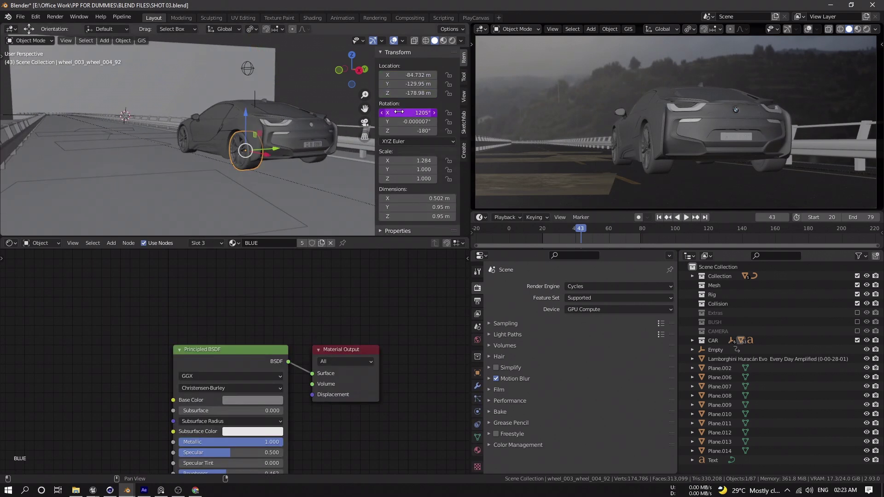
click(247, 68)
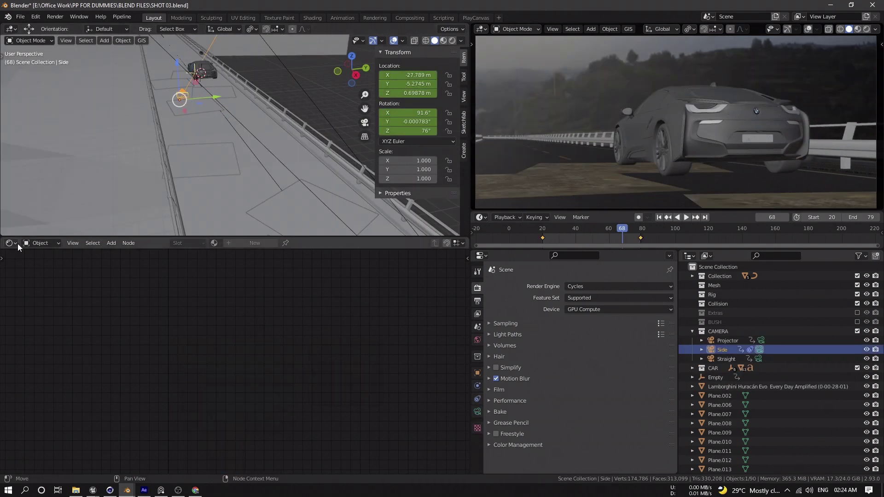
Bring up the Graph Editor and inspect the Noise modifier on the Side camera's Z Location curve
click(10, 243)
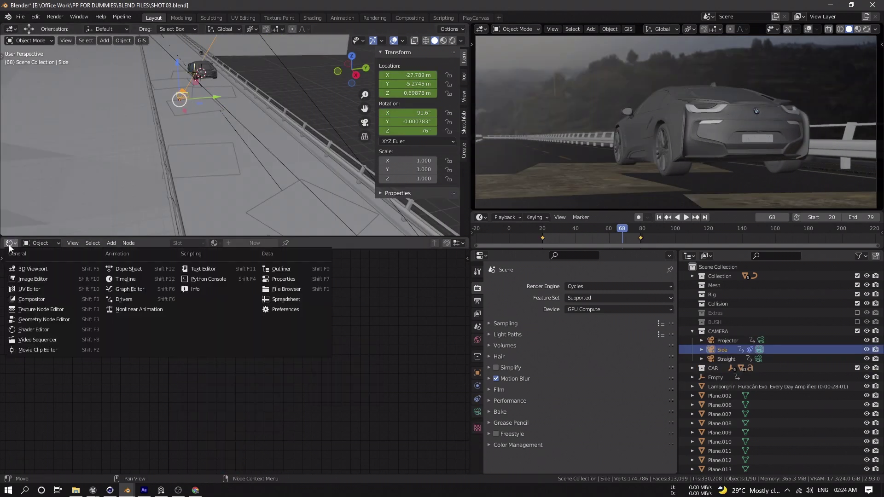
click(139, 295)
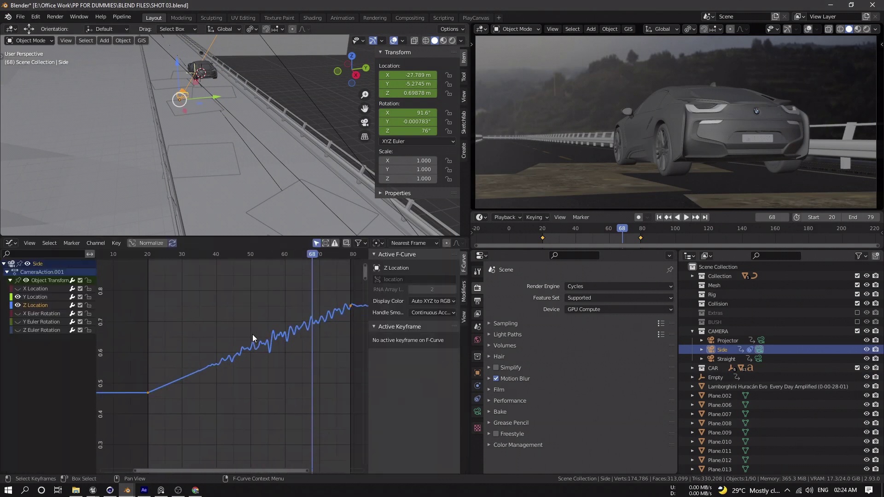
click(464, 295)
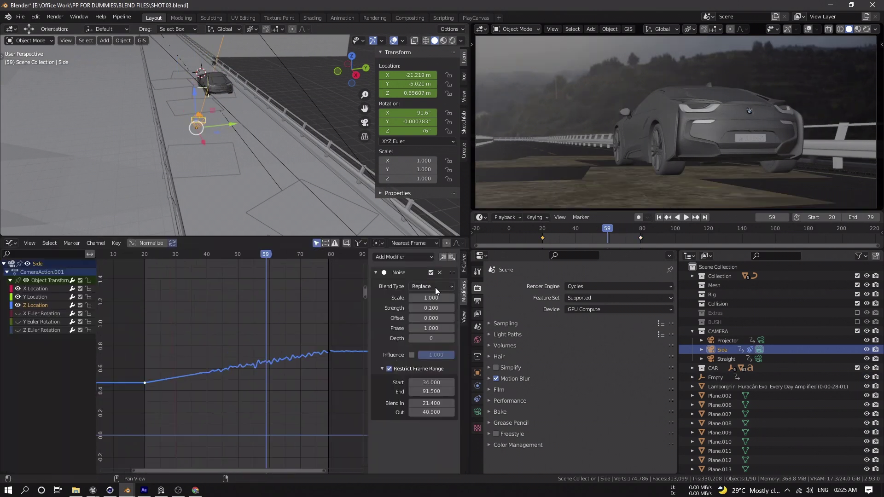
click(399, 257)
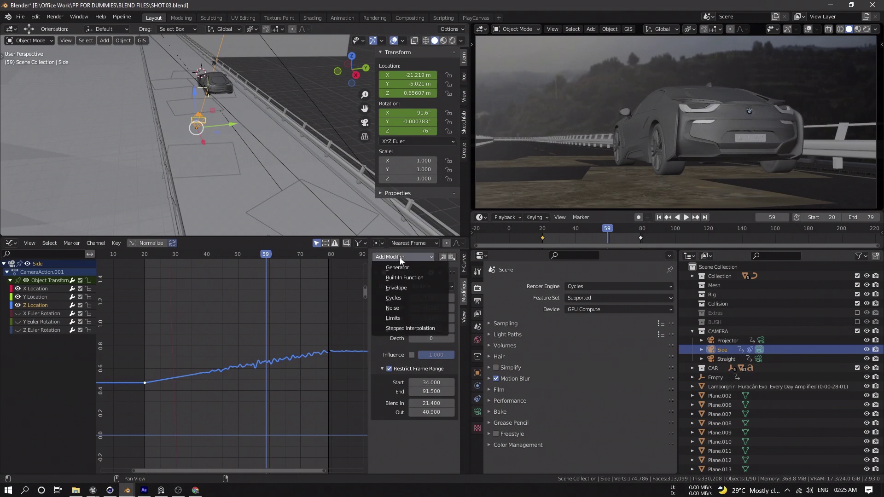
click(396, 308)
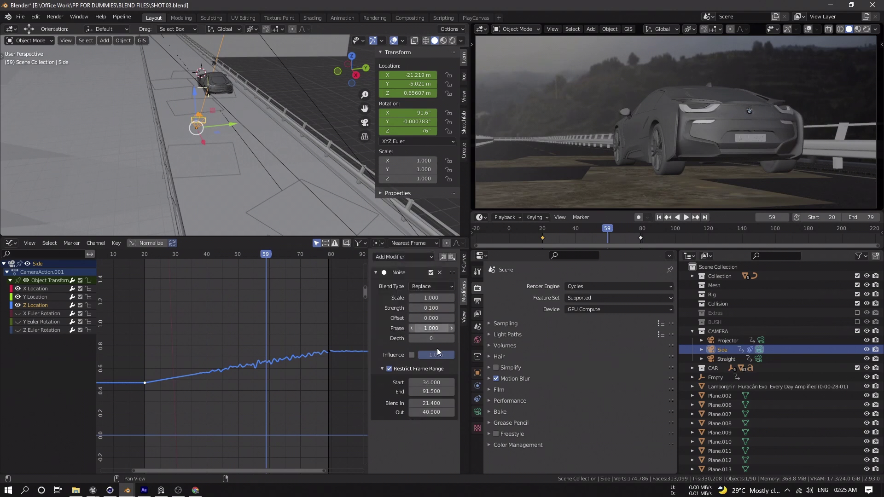
Scrub and play the Side camera's shake, including a maximized view through the camera
drag(266, 255, 233, 263)
key(space)
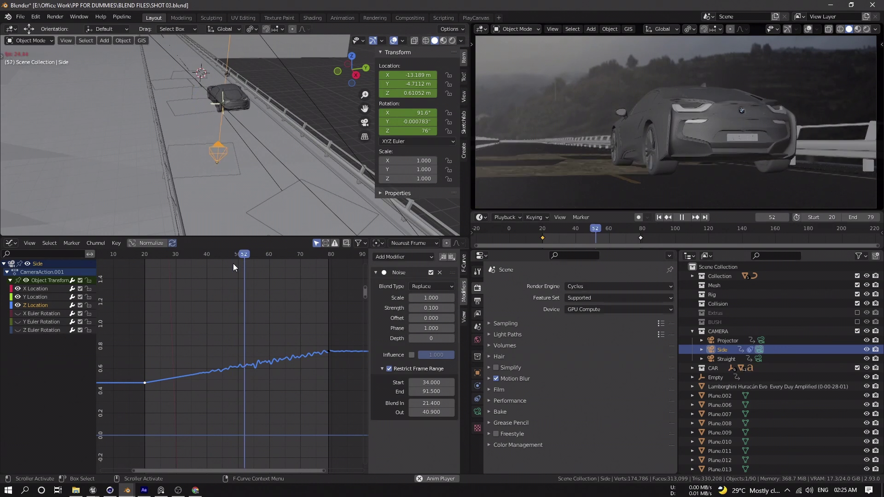
key(space)
key(ctrl+space)
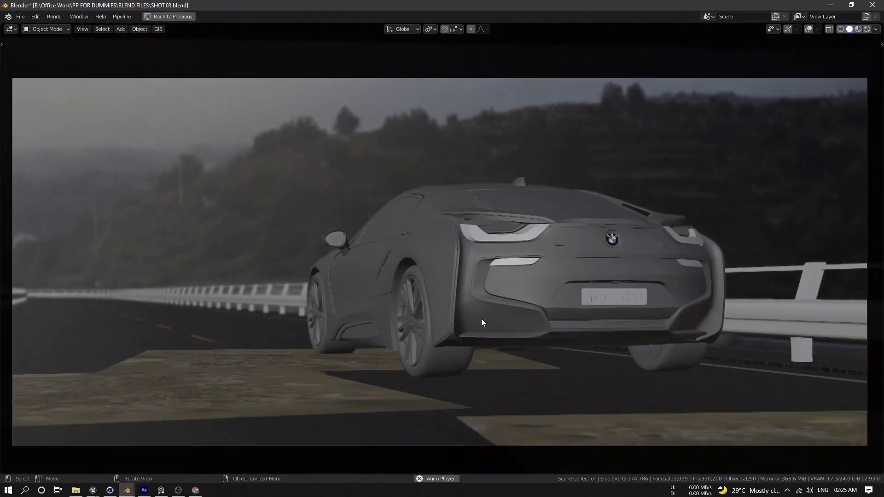
key(ctrl+space)
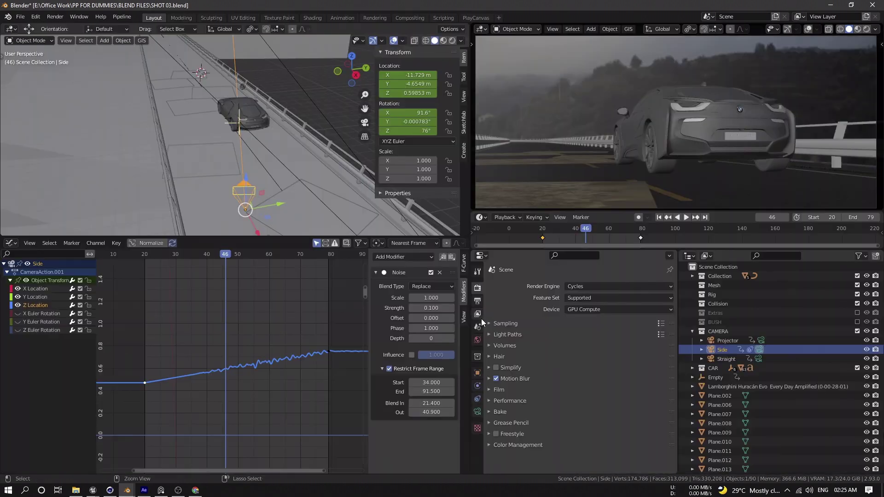
mouse_move(221, 256)
mouse_down()
mouse_move(209, 257)
mouse_move(215, 261)
mouse_up()
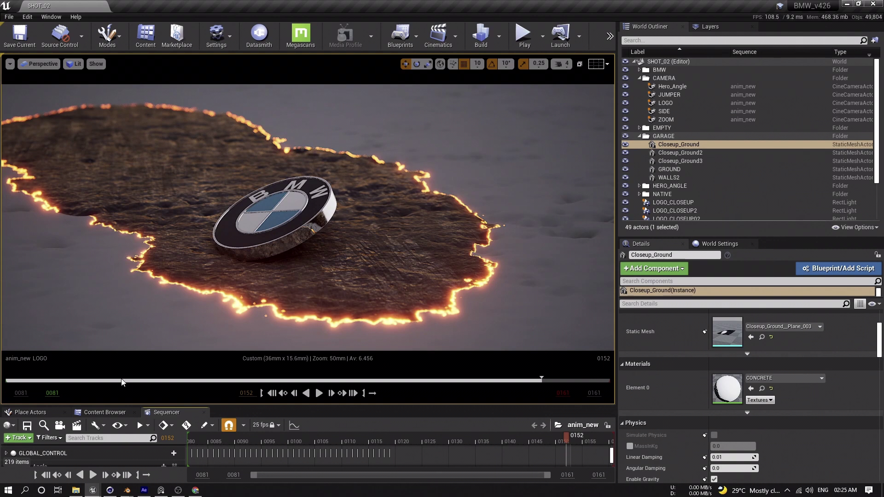
Switch to Unreal Engine, scrub the LOGO close-up and open the Closeup_Ground's CONCRETE material down to its TEXTURED layer graph
drag(12, 380, 515, 390)
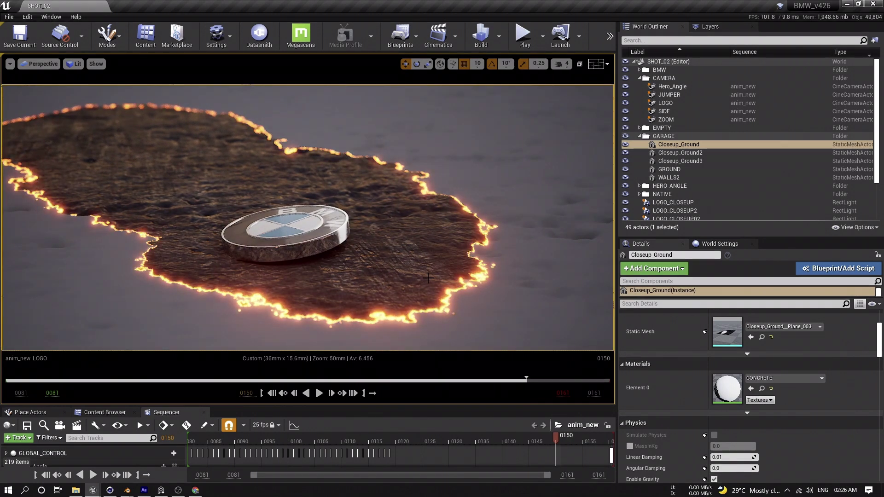
double_click(731, 390)
scroll(500, 215, down, 2)
right_drag(500, 215, 640, 173)
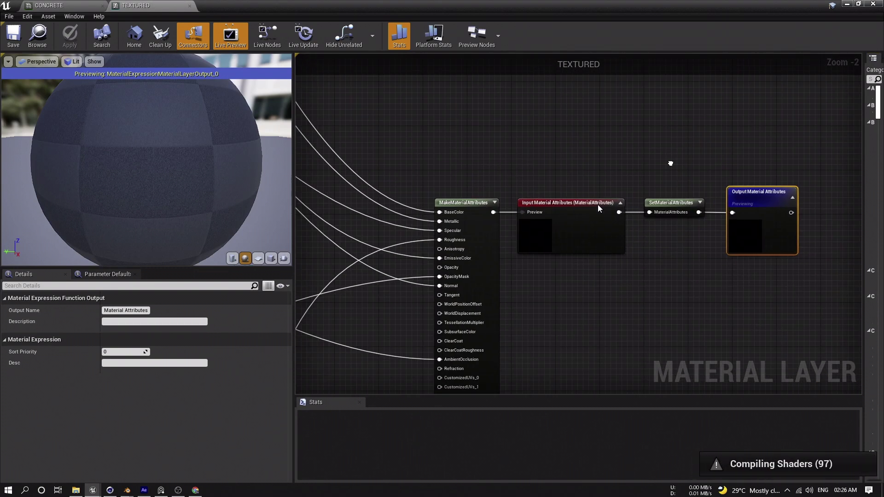
Examine the TEXTURED layer's node graph from the UV controls to Output Material Attributes, and return to the CONCRETE material
scroll(639, 173, down, 10)
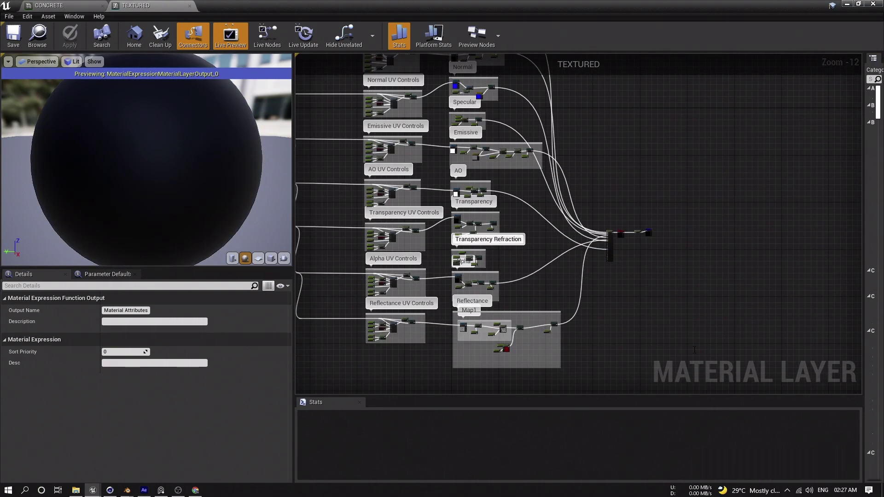
right_drag(529, 178, 689, 320)
right_drag(692, 264, 679, 189)
drag(294, 222, 188, 225)
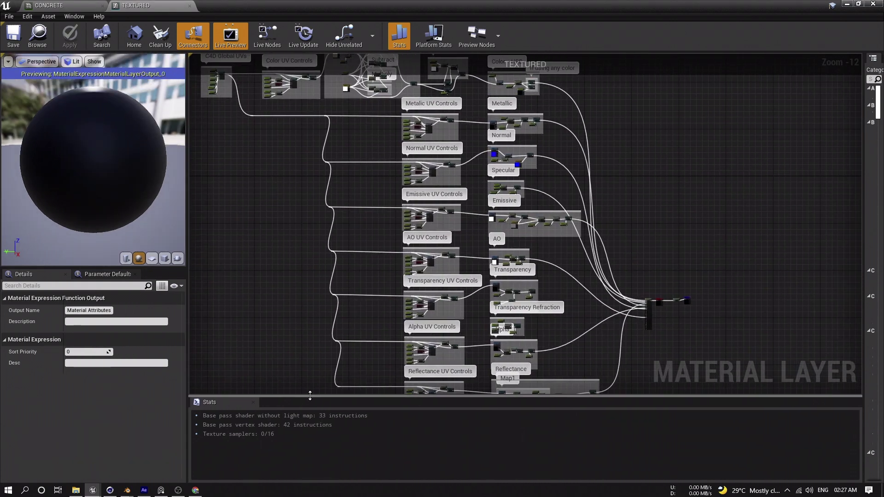
drag(309, 396, 310, 441)
right_drag(370, 242, 436, 244)
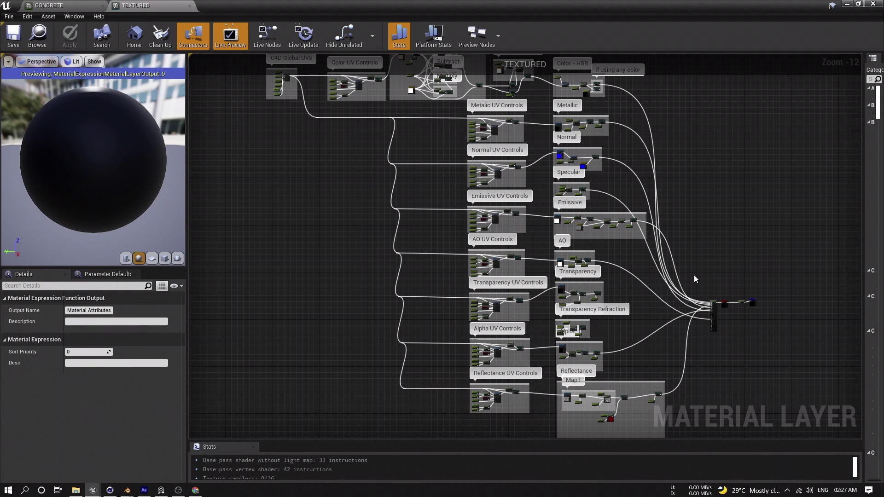
scroll(694, 275, up, 13)
right_drag(518, 171, 414, 122)
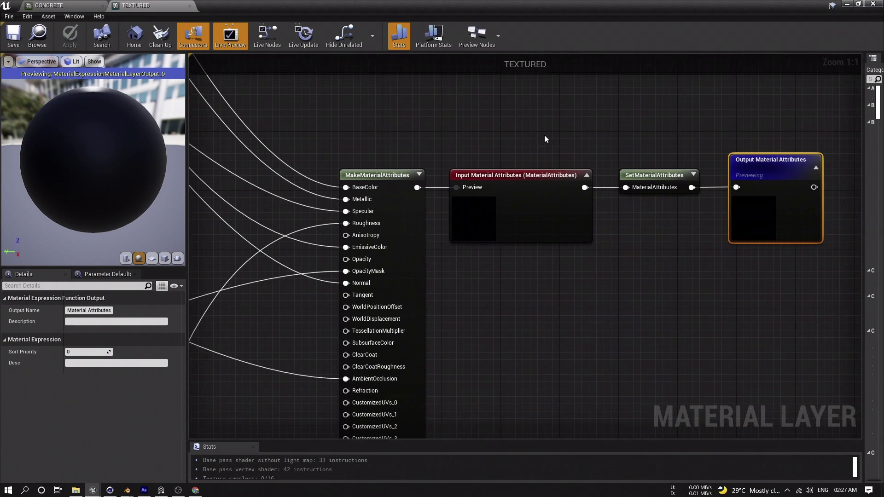
scroll(459, 187, down, 13)
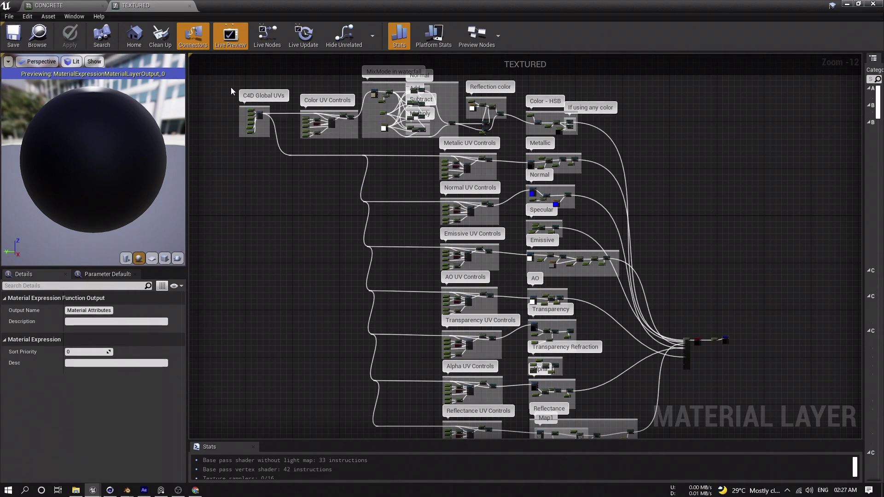
click(83, 7)
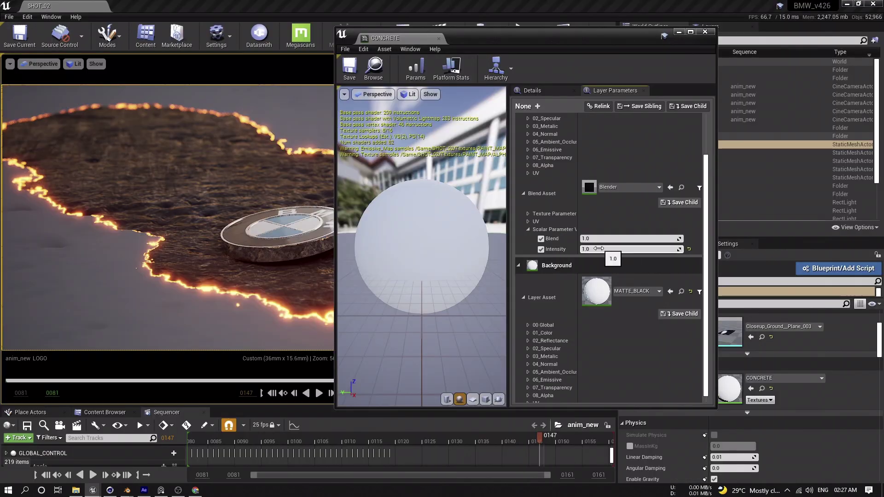
Try a negative Intensity on the CONCRETE material's Blender blend asset, reset it and restore it to 1.0
drag(598, 249, 582, 249)
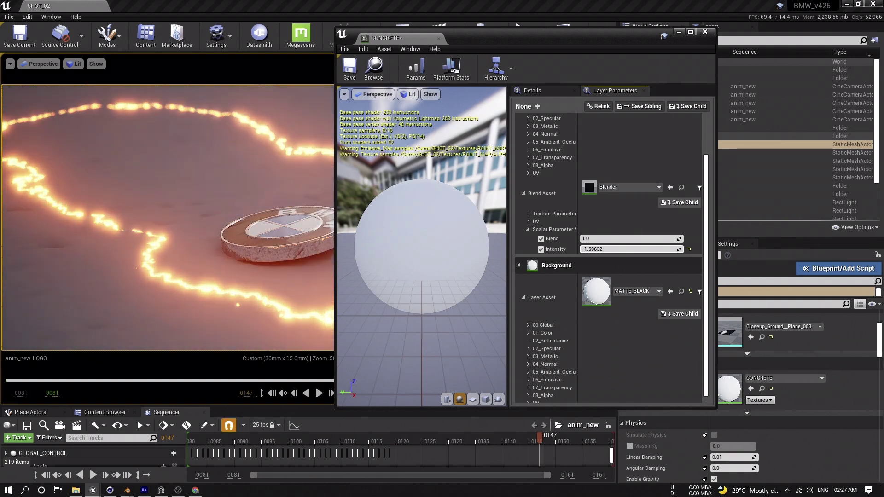
click(689, 249)
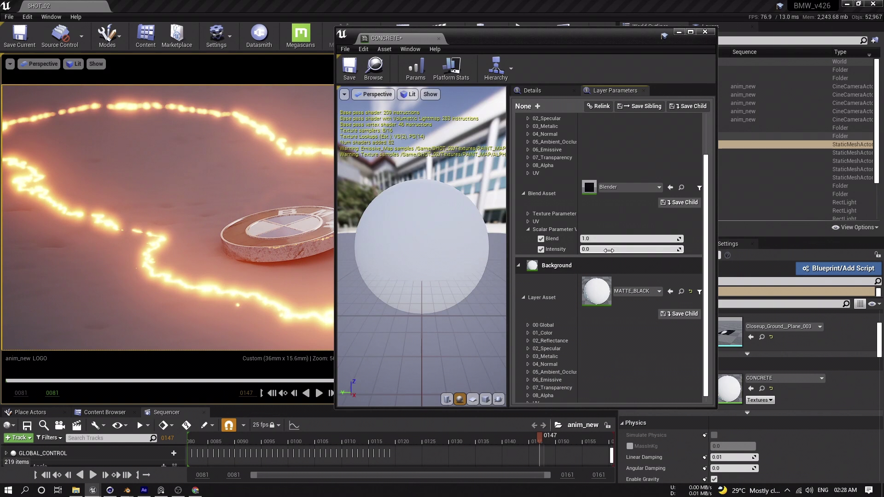
key(Return)
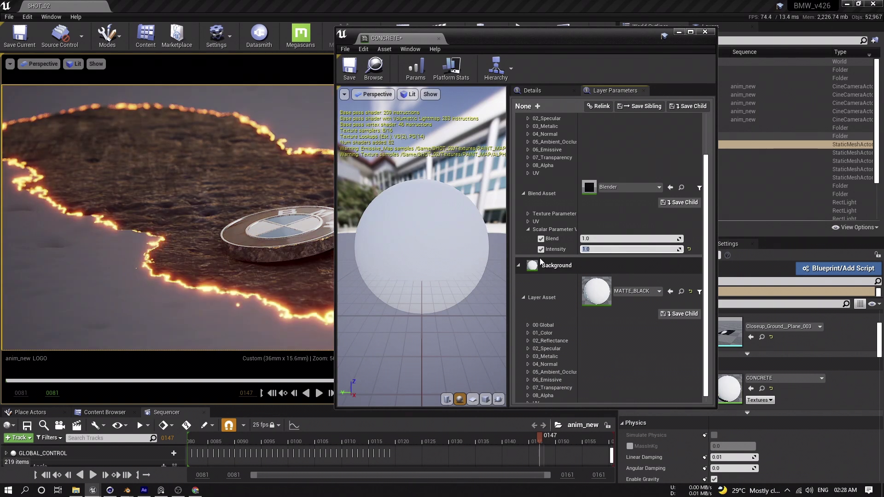
scroll(569, 341, down, 1)
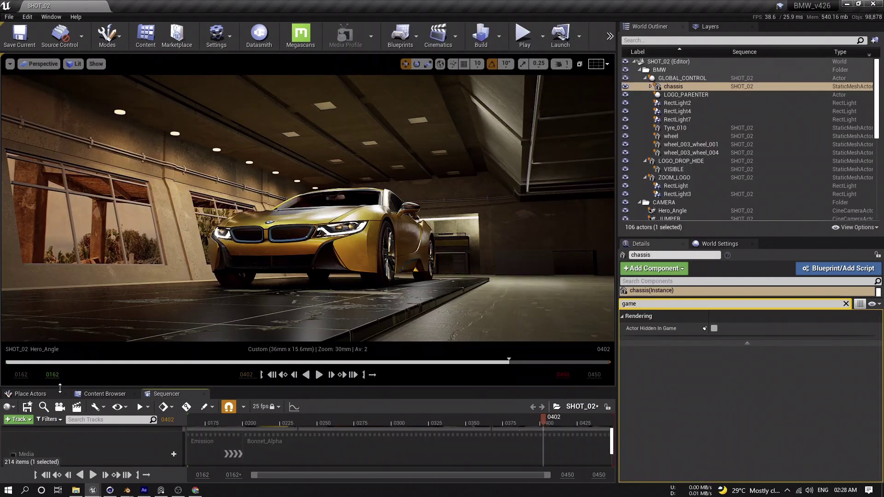
Scrub the garage shot from its start to frame 423 and show the LONG_TABLE object's unfiltered details
click(16, 363)
drag(7, 364, 118, 363)
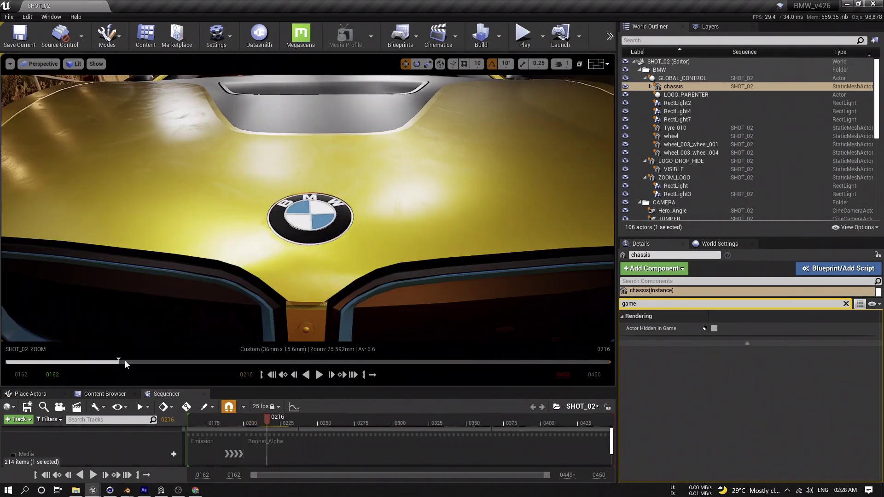
drag(124, 361, 553, 362)
click(534, 263)
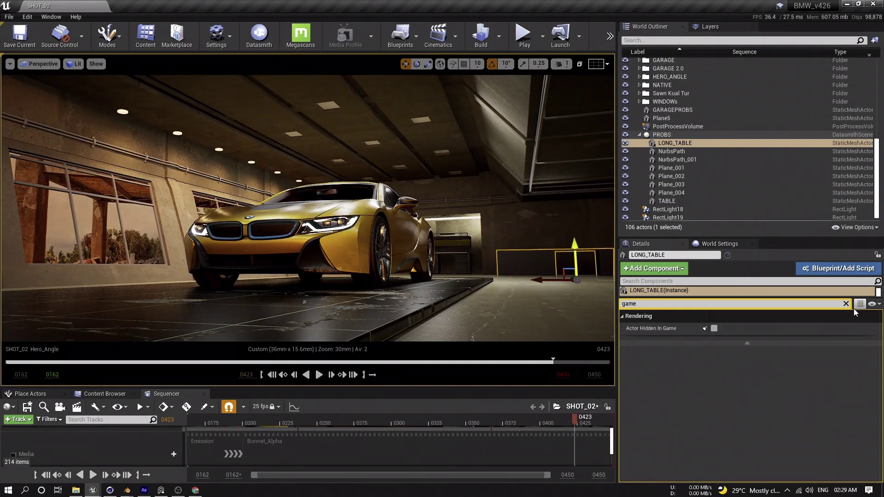
click(846, 303)
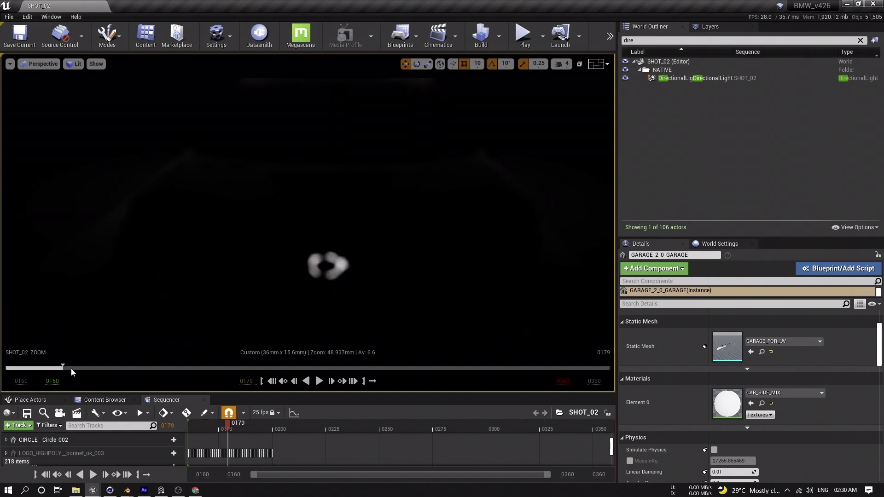
Scrub the black-and-white matte version of SHOT_02 through to frame 315
drag(111, 370, 168, 370)
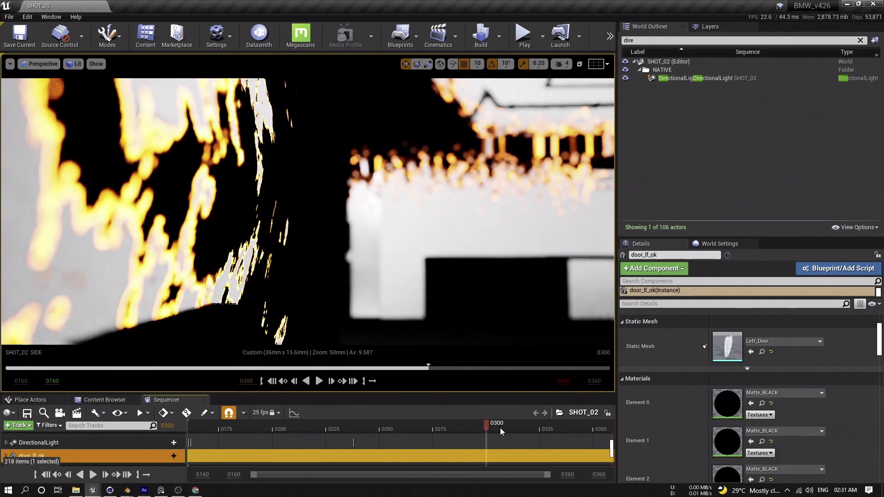
drag(516, 427, 532, 428)
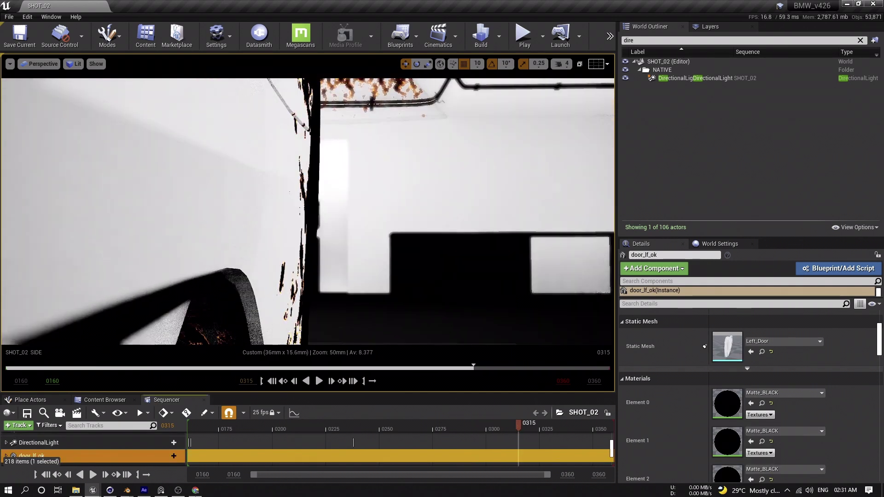
Switch back to the lit garage scene and scrub SHOT_02 back to the bonnet logo at frame 221
mouse_move(93, 491)
click(32, 449)
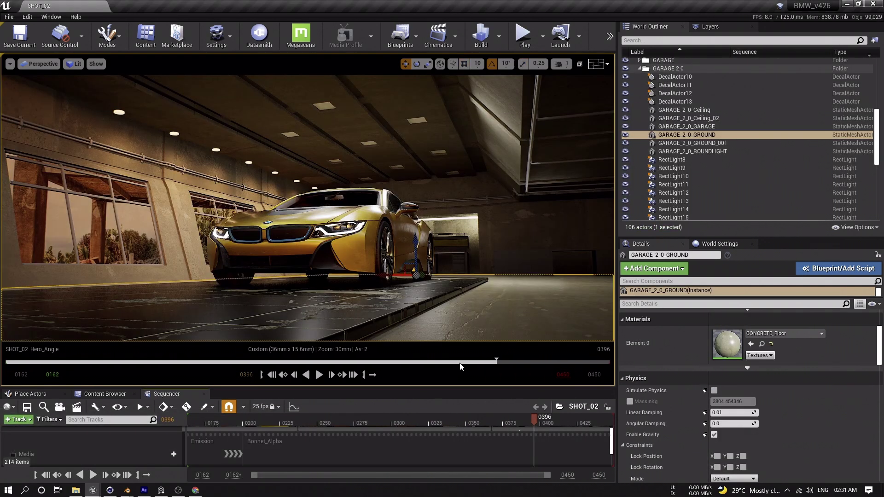
drag(492, 364, 128, 362)
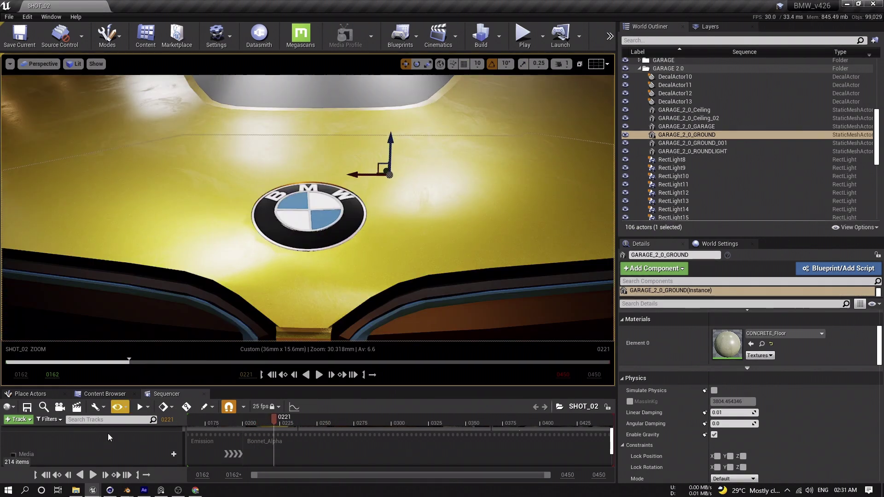
Open the SHOT_04 level and load its SHOT_04 level sequence
double_click(528, 386)
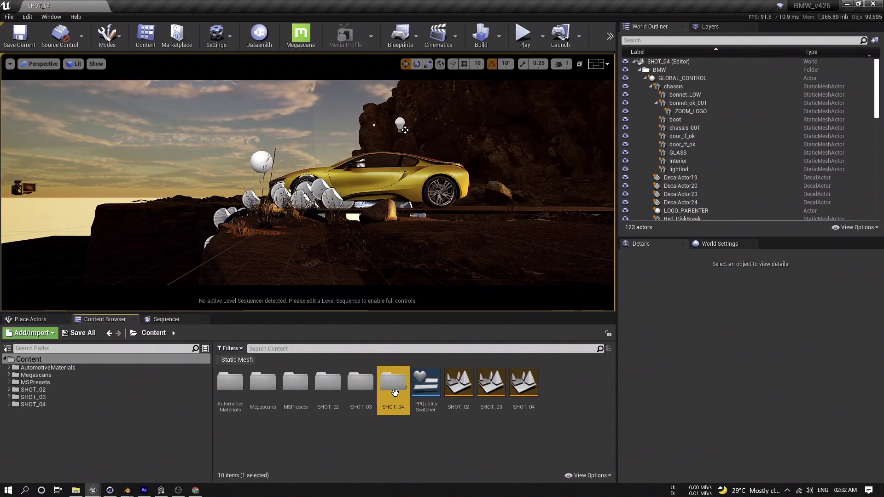
double_click(393, 382)
double_click(328, 382)
double_click(230, 382)
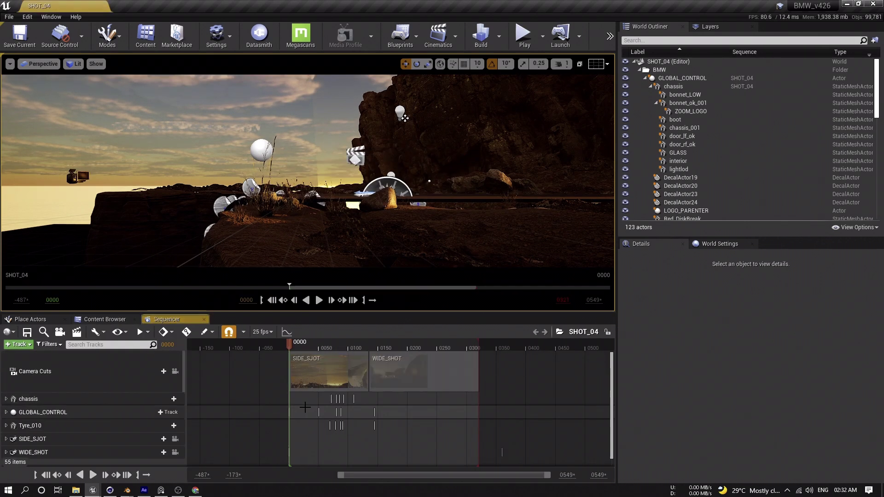
Scrub the SHOT_04 sequence to frame 88 and set its visible range from 0 to 320
drag(297, 346, 338, 414)
click(21, 425)
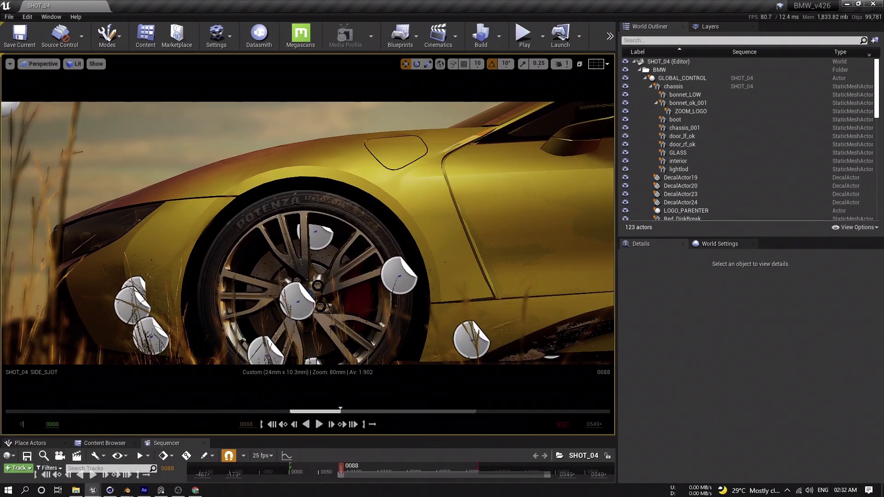
key(Return)
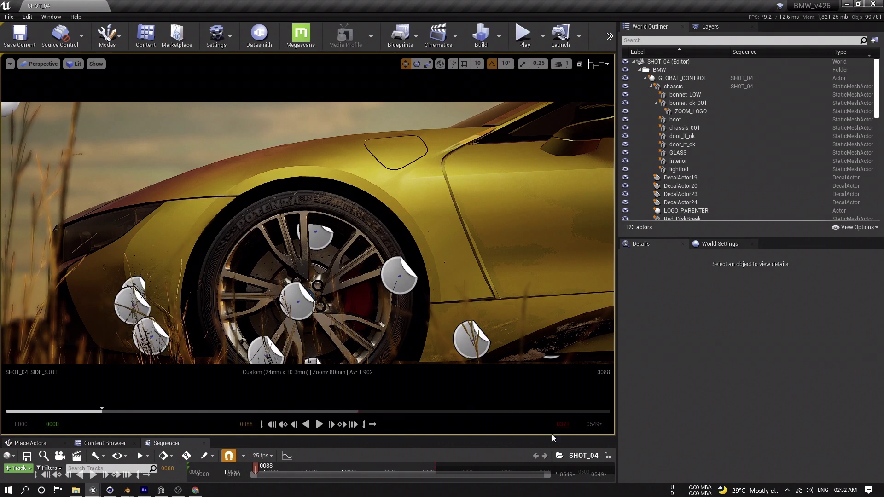
click(594, 424)
text(320)
key(Return)
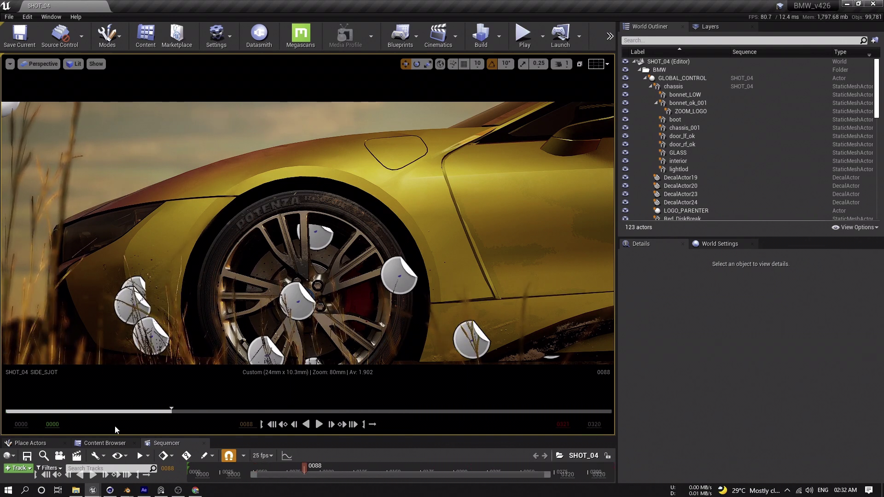
Scrub SHOT_04 to frame 99 and collapse the scene's actor tree to its top-level folders
drag(146, 415, 192, 413)
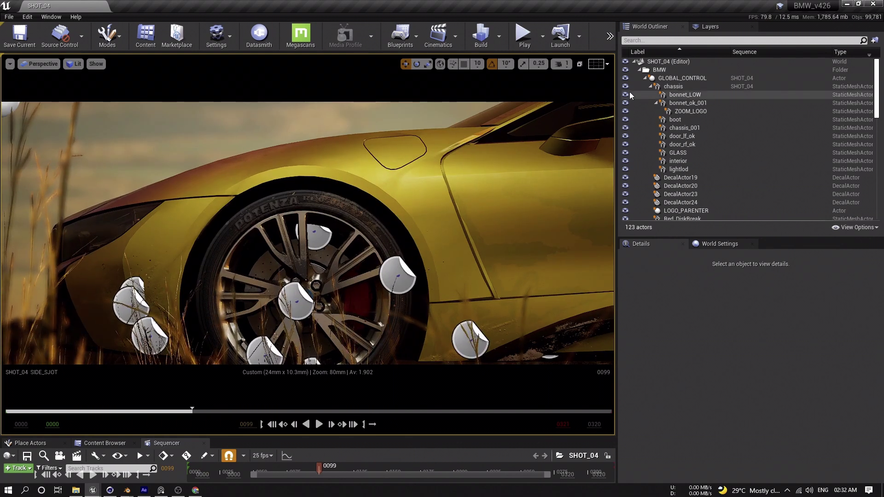
click(634, 62)
click(634, 61)
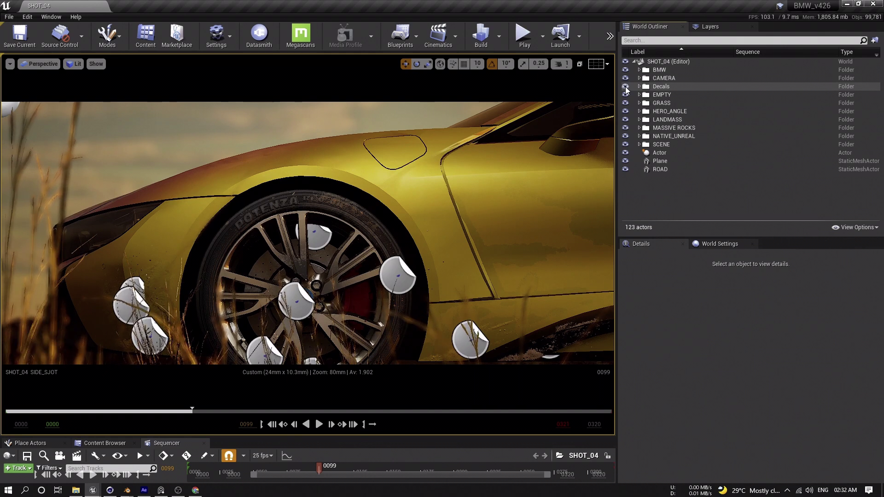
Select the Tyre_010 wheel, expand the viewport to full screen, and scrub SHOT_04 to frame 81
click(317, 361)
mouse_move(190, 410)
mouse_down()
mouse_move(138, 410)
mouse_move(179, 410)
mouse_up()
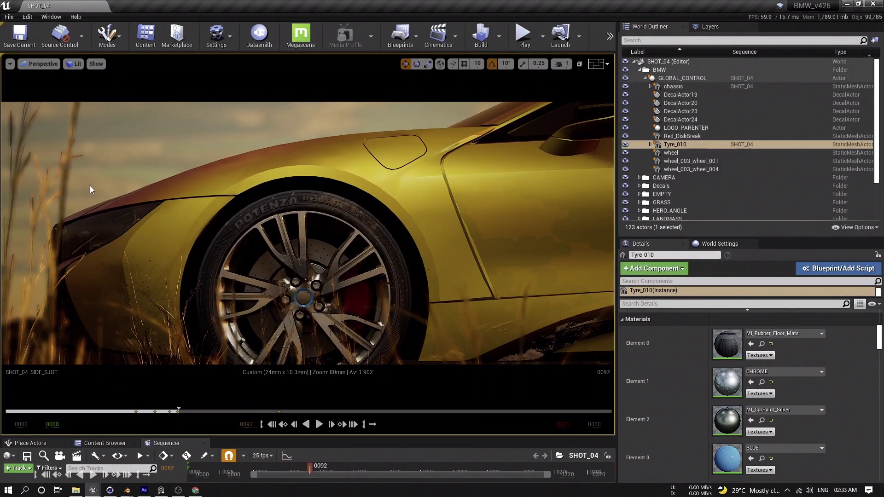
key(F11)
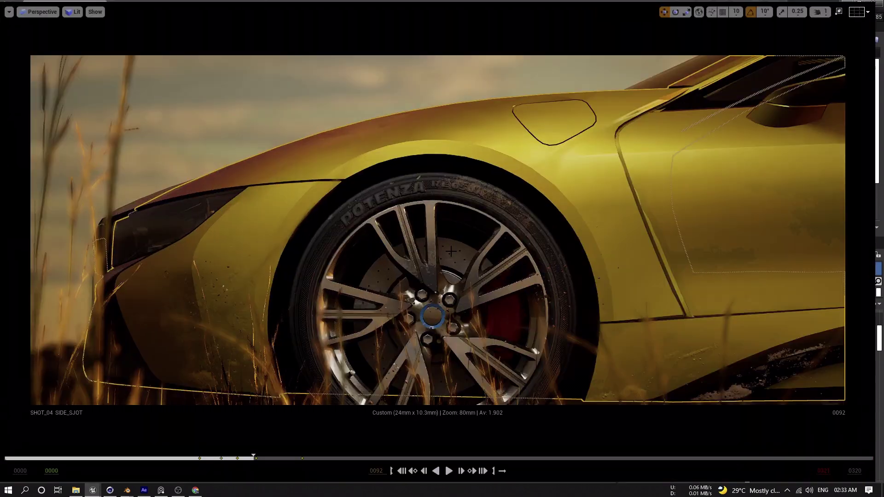
drag(241, 460, 226, 459)
Rerun the console command r.TemporalAA.Upsampling 0 from the command history on the SHOT_04 view
key(grave)
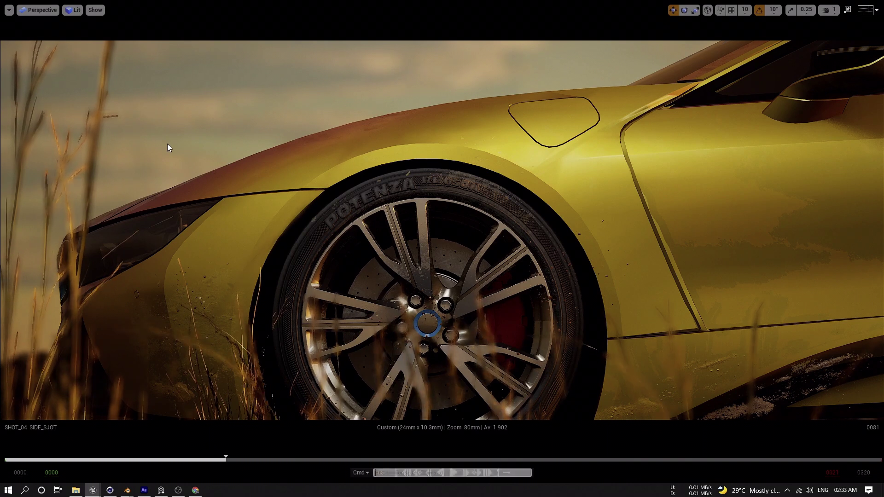
key(Up)
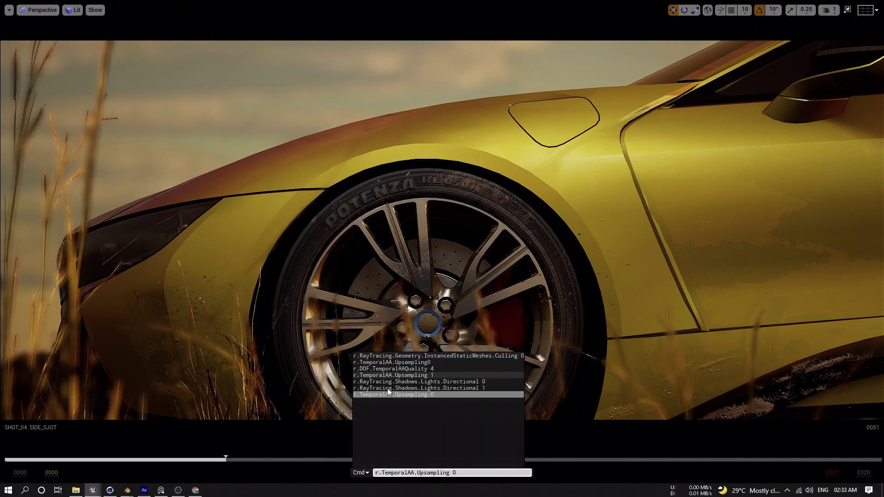
click(410, 395)
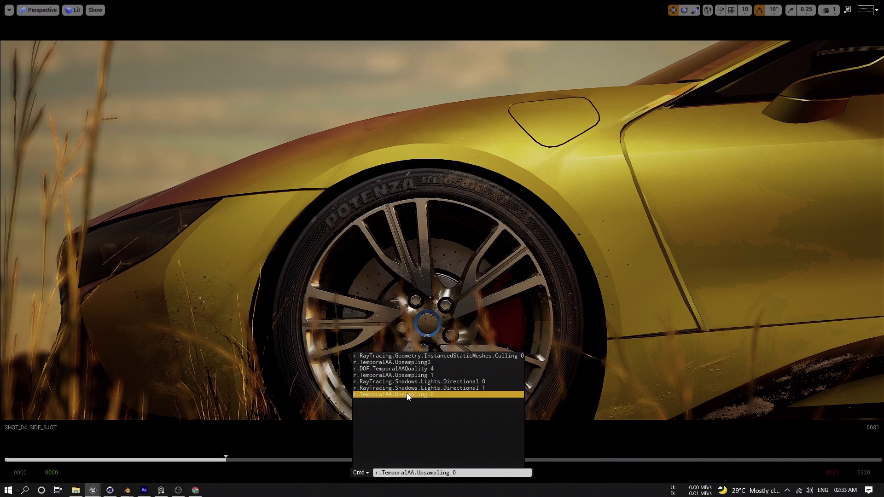
key(Return)
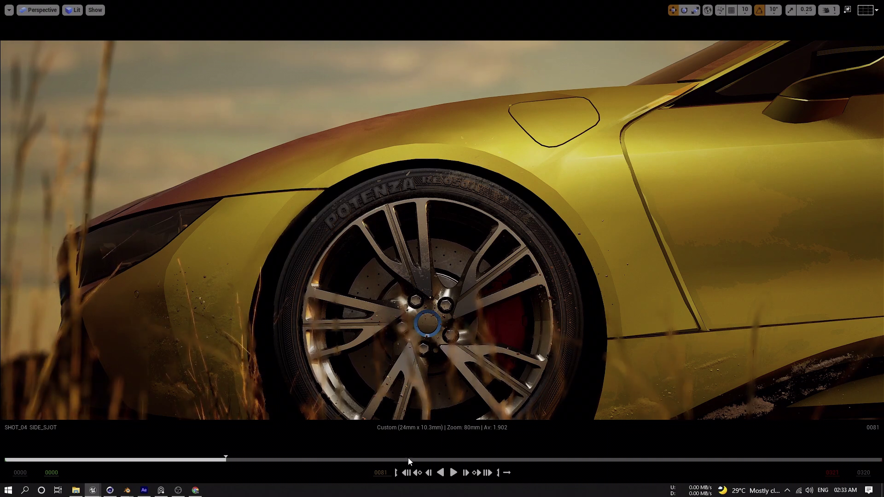
Scrub SHOT_04 forward past the wheel close-up, play it into the wide shot, and pause around frame 163
drag(237, 463, 287, 459)
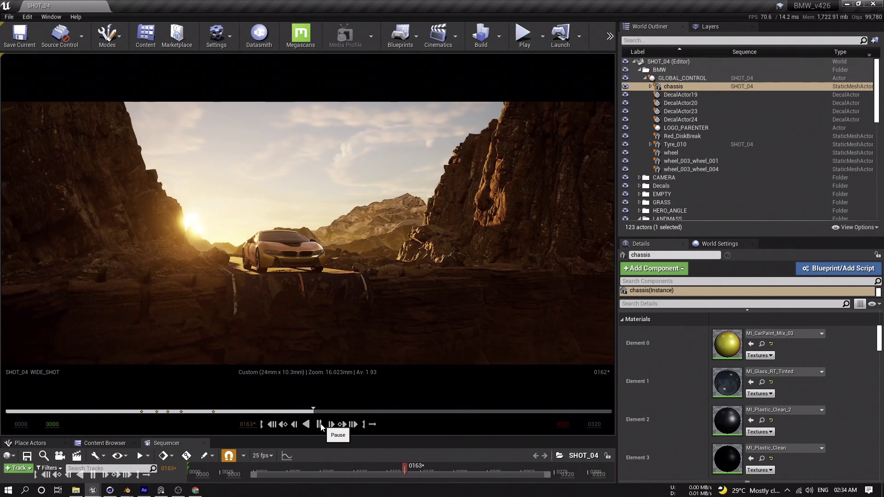
click(319, 424)
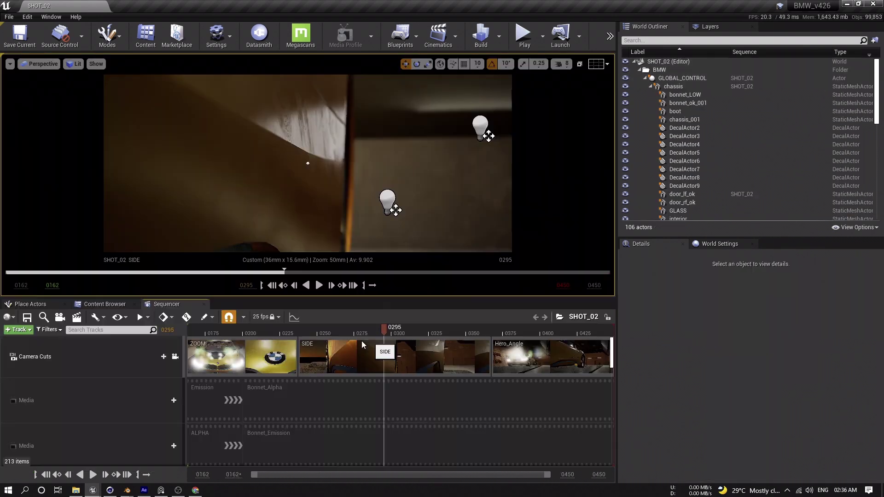
Scrub SHOT_02 back to frame 272 in the SIDE camera cut and open the Movie Render Queue
mouse_move(362, 345)
mouse_down()
mouse_move(342, 344)
mouse_move(352, 346)
mouse_up()
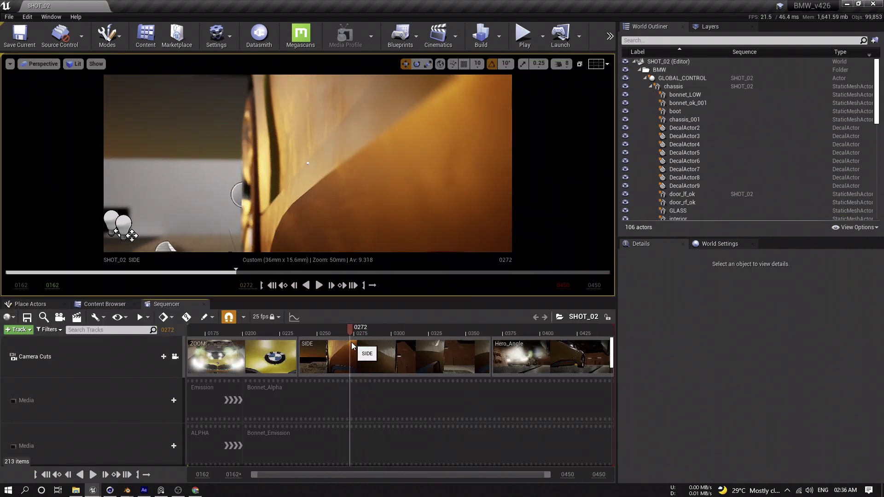
click(49, 17)
mouse_move(69, 33)
click(157, 68)
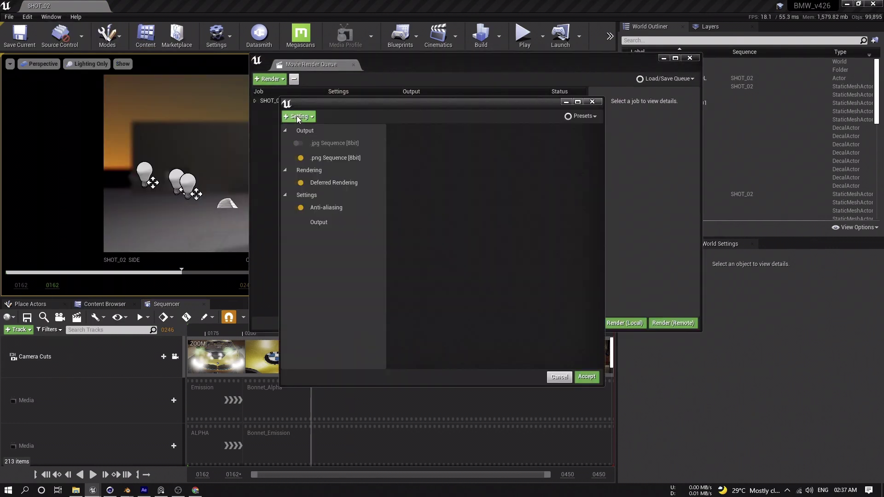
Add a Deferred Rendering (Lighting Only) pass to the SHOT_02 render job and review its anti-aliasing and output settings
click(298, 116)
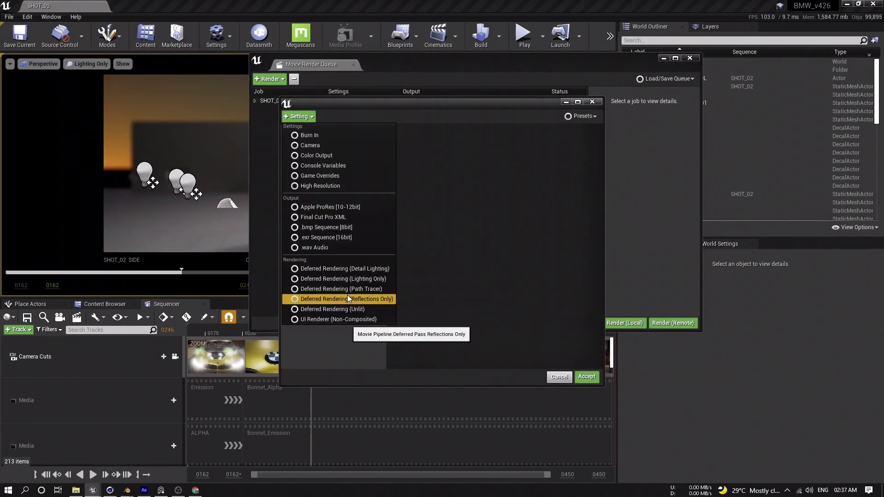
click(368, 279)
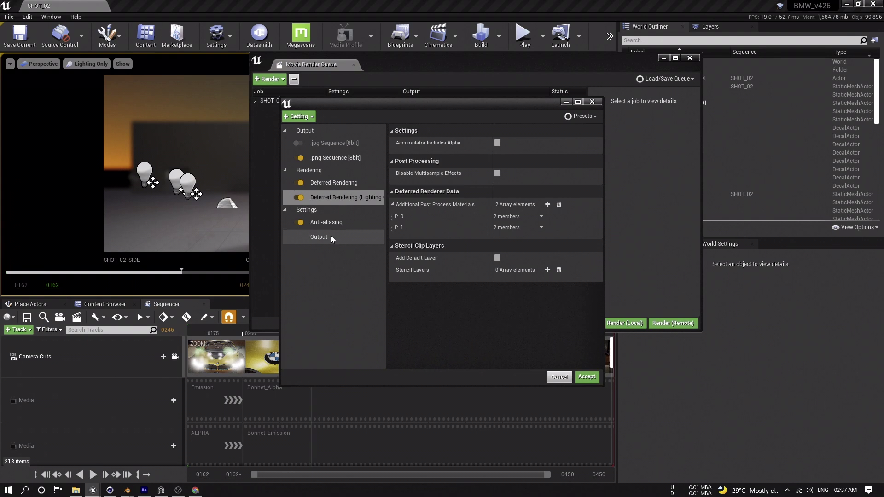
click(331, 223)
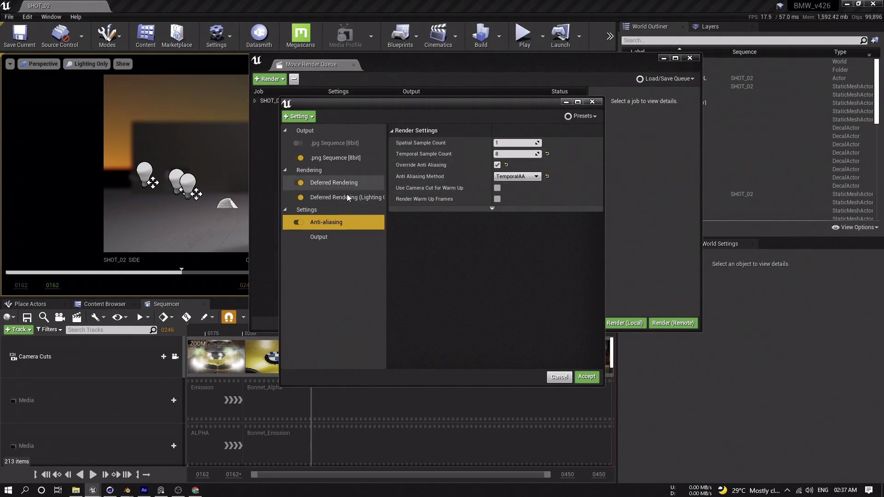
click(319, 239)
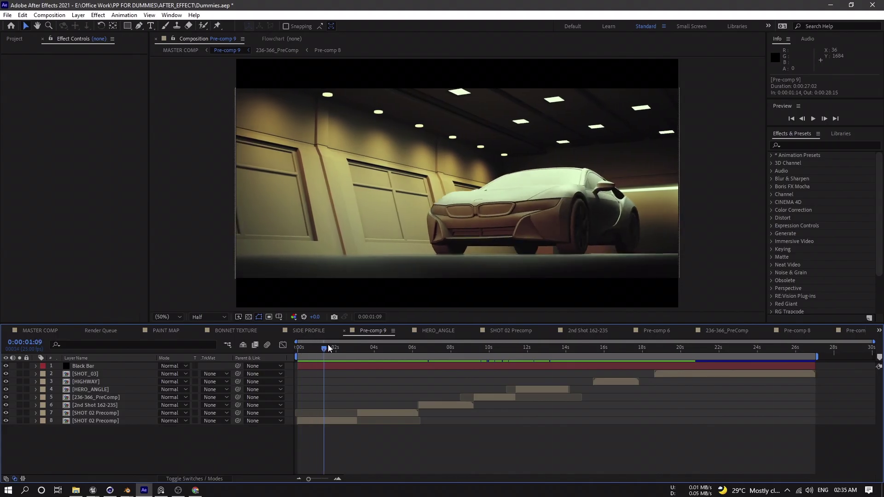
Switch to After Effects, scrub through Pre-comp 9, and examine the AO and SHOT_02 detail lighting layers in Pre-comp 8
drag(346, 350, 665, 359)
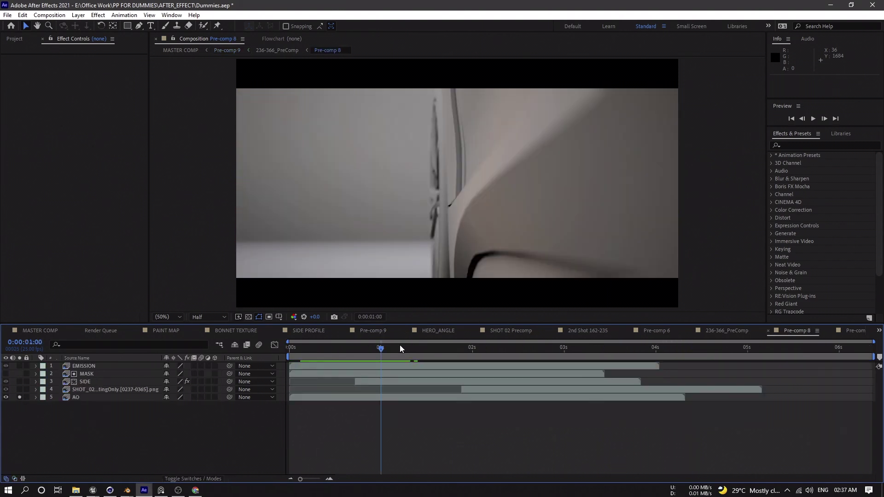
drag(400, 348, 330, 349)
click(113, 390)
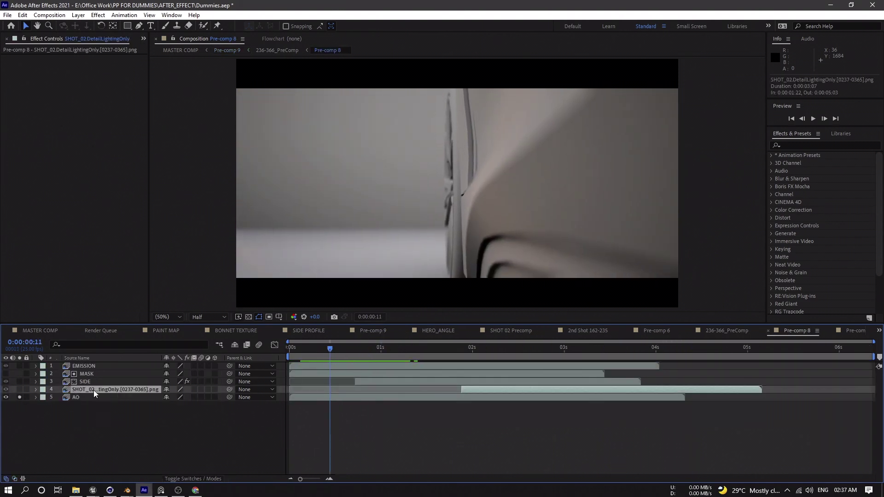
Examine the SIDE and MASK layers in Pre-comp 8 by soloing each and scrubbing around the one-second mark
click(362, 382)
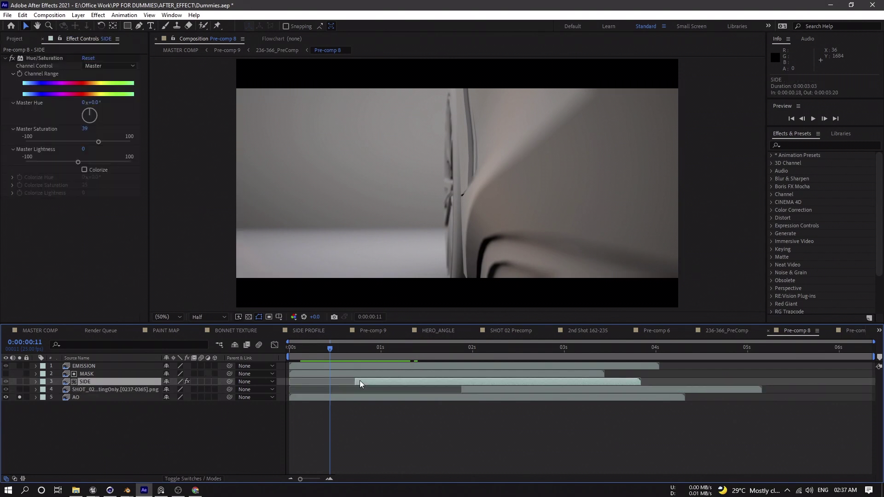
drag(332, 350, 388, 367)
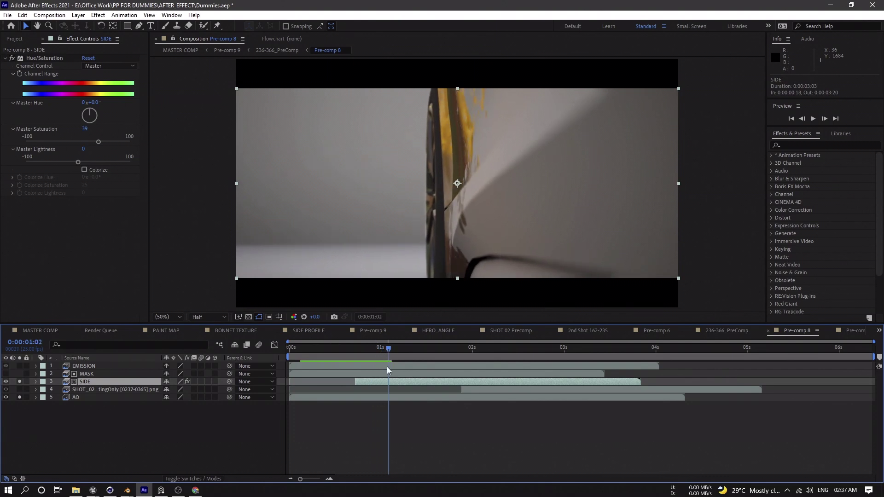
click(198, 417)
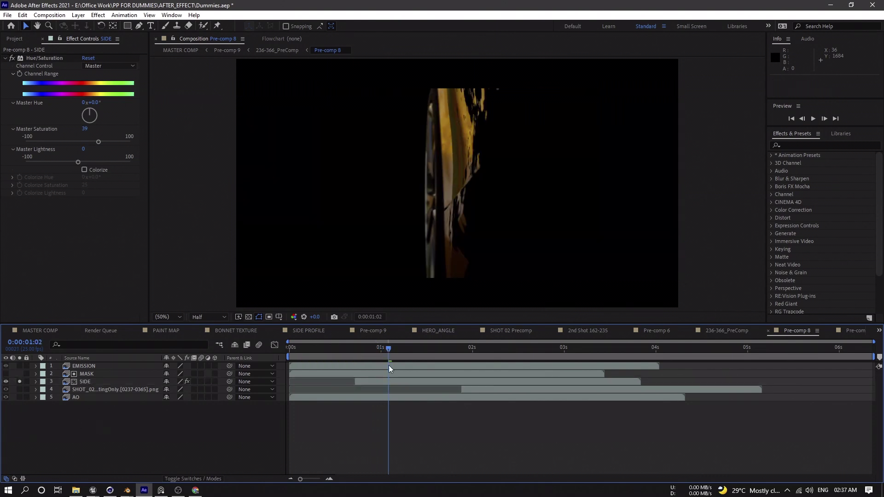
mouse_move(382, 353)
mouse_down()
mouse_move(371, 350)
mouse_move(387, 350)
mouse_up()
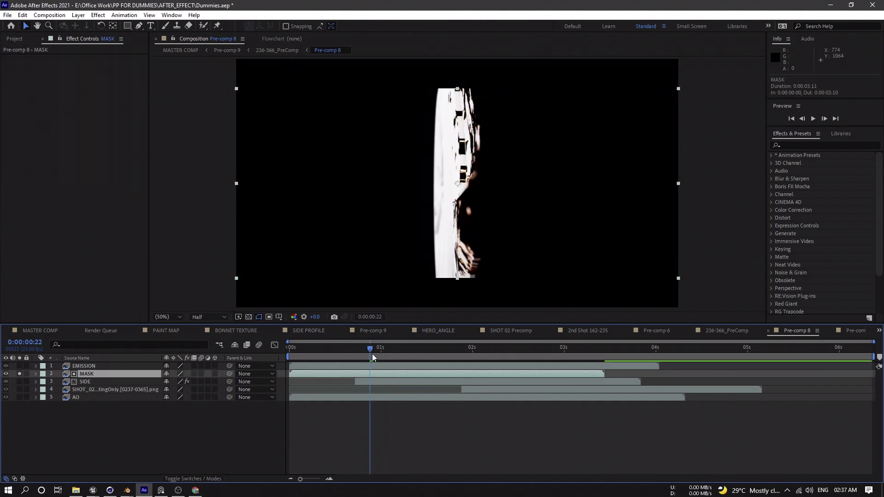
drag(372, 353, 386, 363)
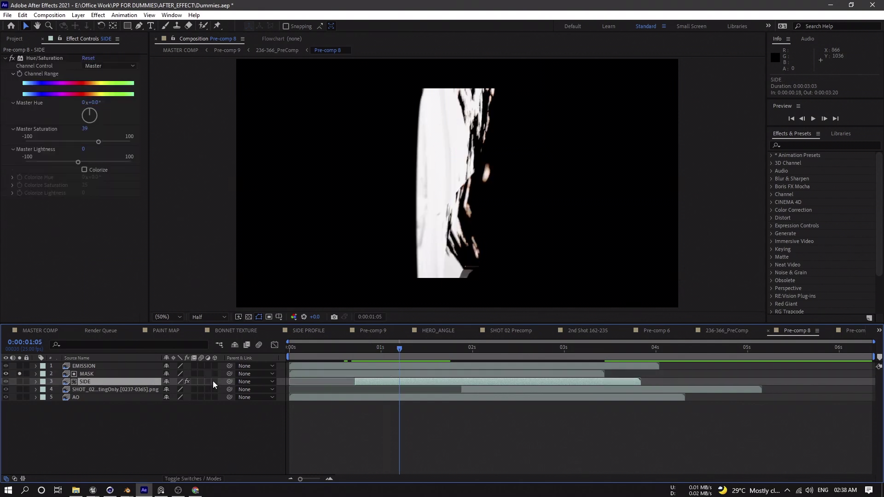
Show the layers' mode and track matte columns and choose Luma Matte "MASK" for the SIDE layer
click(15, 480)
click(282, 381)
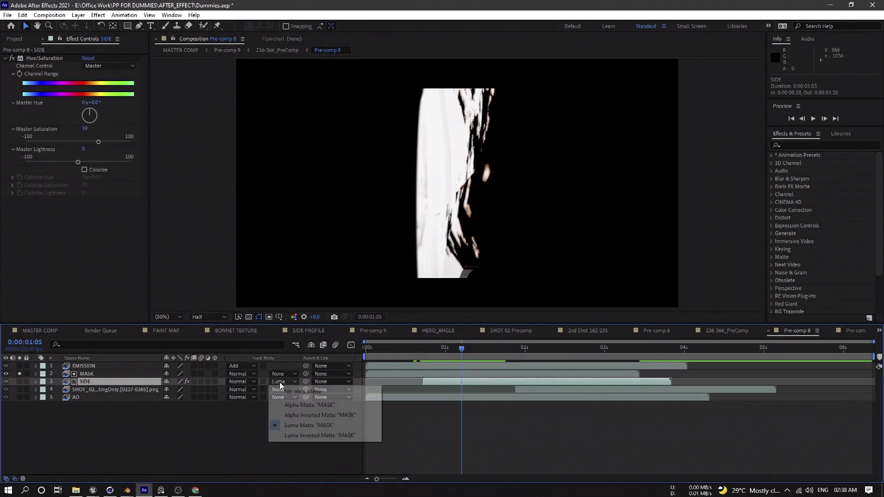
click(297, 428)
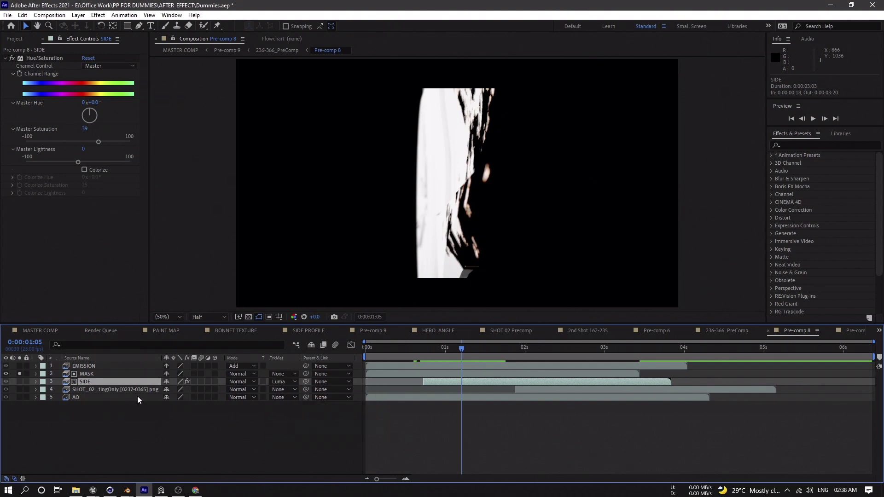
Select the detail lighting layer, move to 0:00:01:08, and compare the composite with the EMISSION layer hidden and shown
click(92, 390)
click(470, 350)
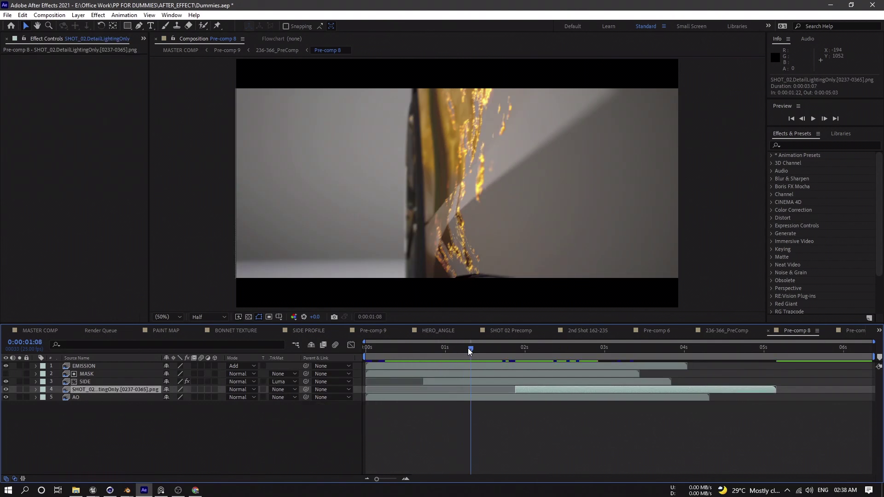
click(6, 366)
click(6, 367)
click(6, 367)
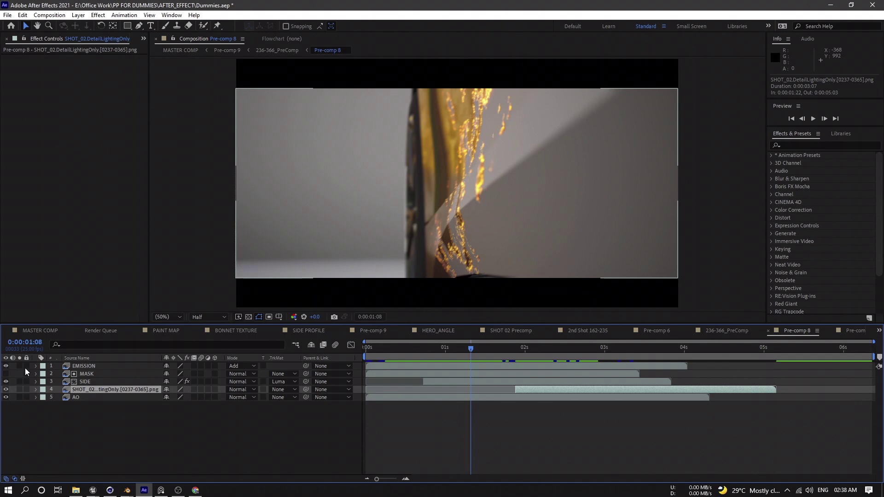
click(93, 367)
click(125, 422)
Switch to Unreal Engine's CAR_SIDE_MIX material and set Layer 1's Color to black and Emissive_Glow_Strength to 0
key(alt+Tab)
scroll(565, 263, up, 2)
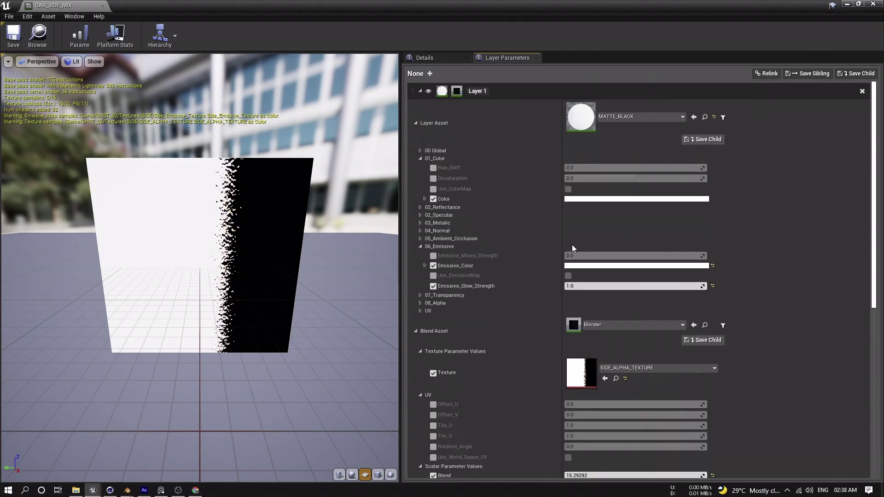
click(604, 200)
drag(739, 306, 744, 319)
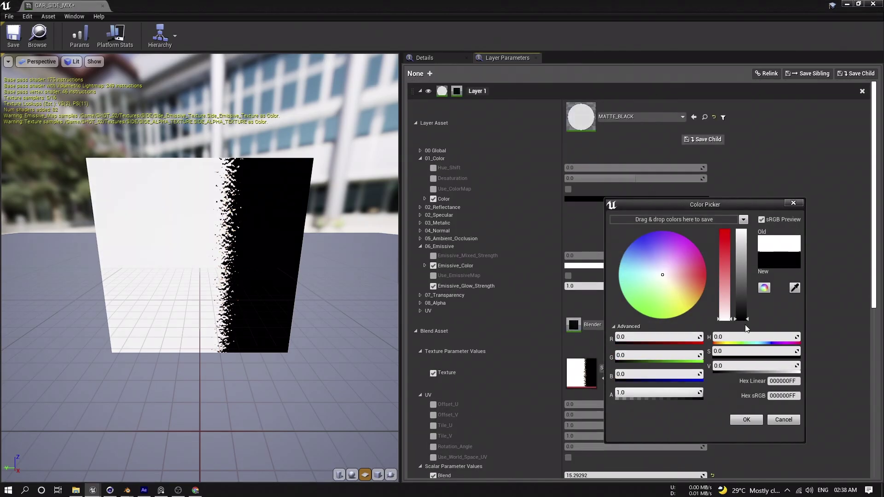
click(746, 420)
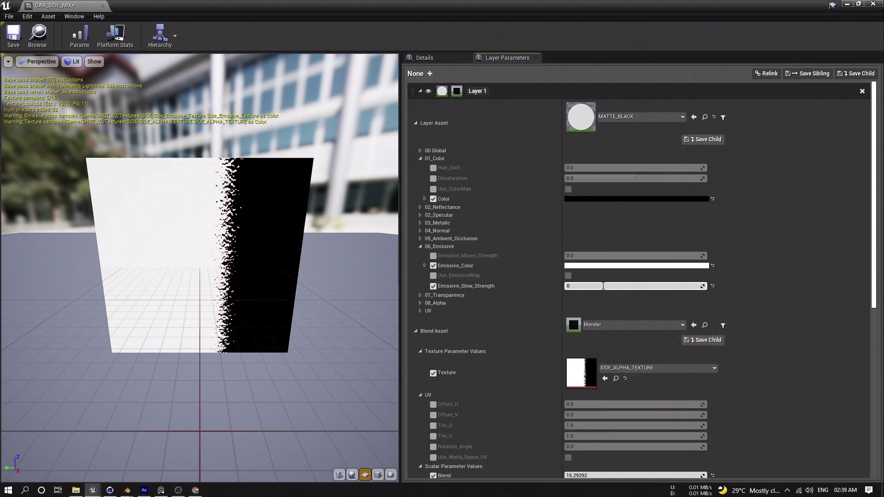
key(Return)
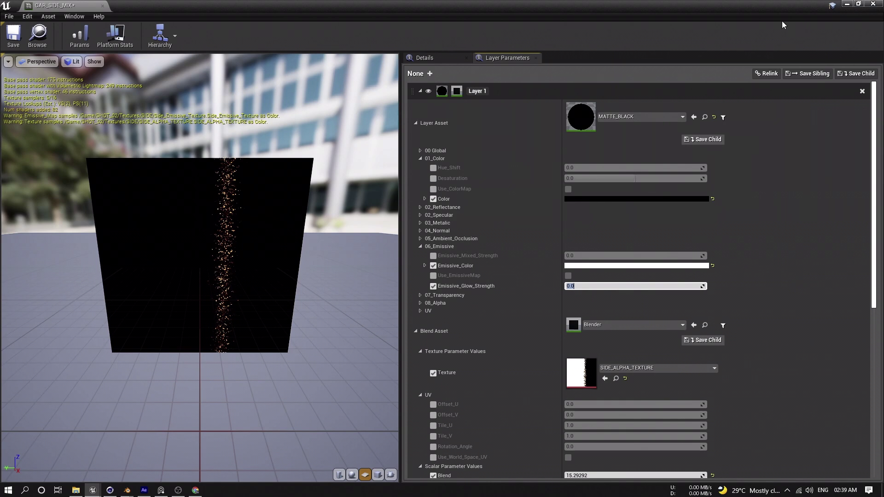
Minimize the CAR_SIDE_MIX material editor and scrub the level sequence backward to check the emission-only look
click(847, 4)
drag(441, 366, 325, 367)
Return to After Effects, solo the EMISSION layer in Pre-comp 8, scrub to 0:00:02:10, and turn the solo off
key(alt+Tab)
click(20, 366)
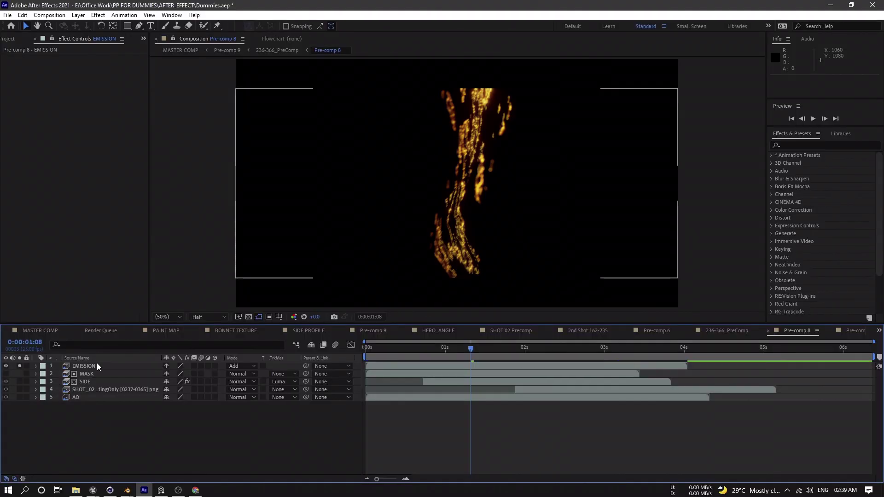
drag(471, 348, 558, 350)
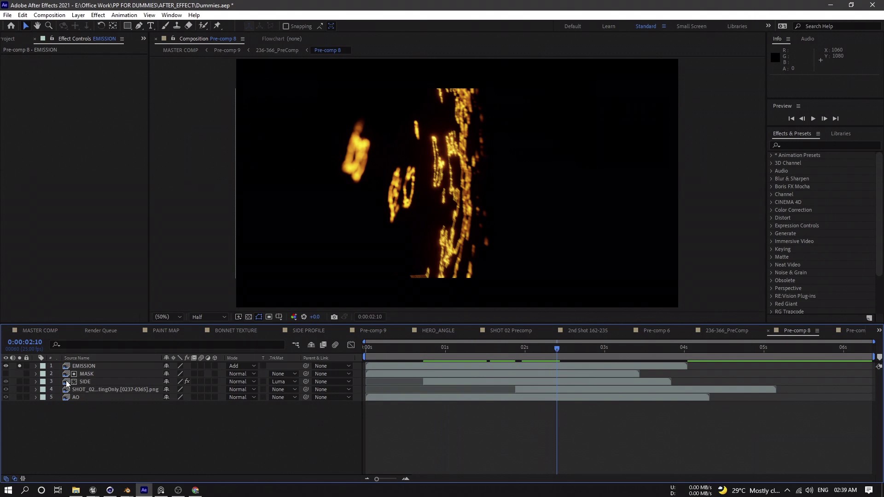
click(20, 366)
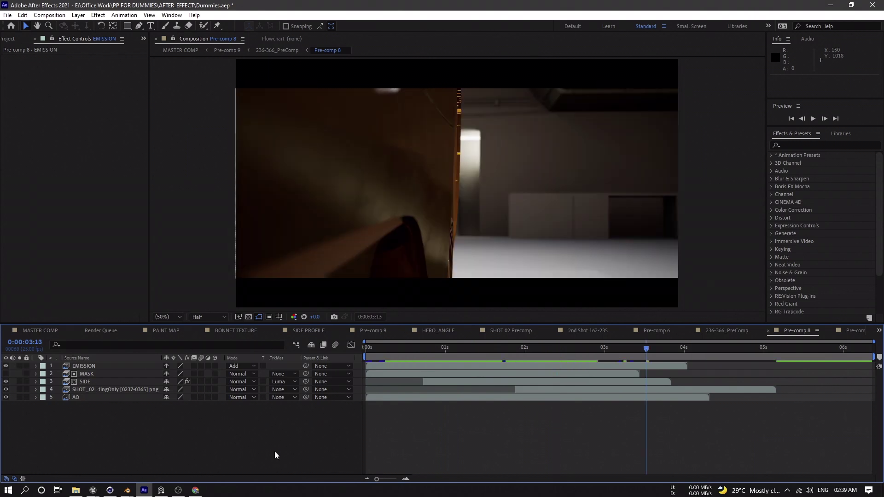
Open the parent 236-366_PreComp and compare the shot with Adjustment Layer 4's grading hidden and shown
key(Tab)
click(204, 442)
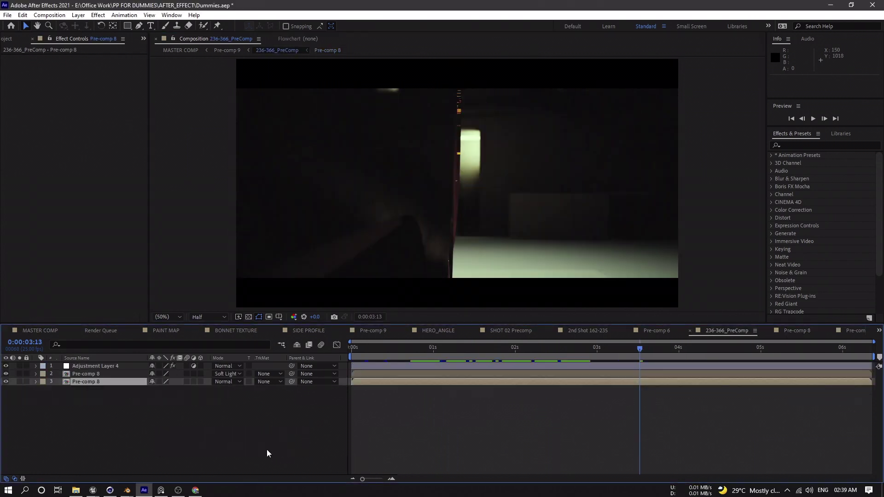
click(96, 367)
click(6, 367)
click(6, 366)
click(6, 366)
Go up to the parent Pre-comp 9 and scrub its timeline to the hero angle at 0:00:12:02
key(shift)
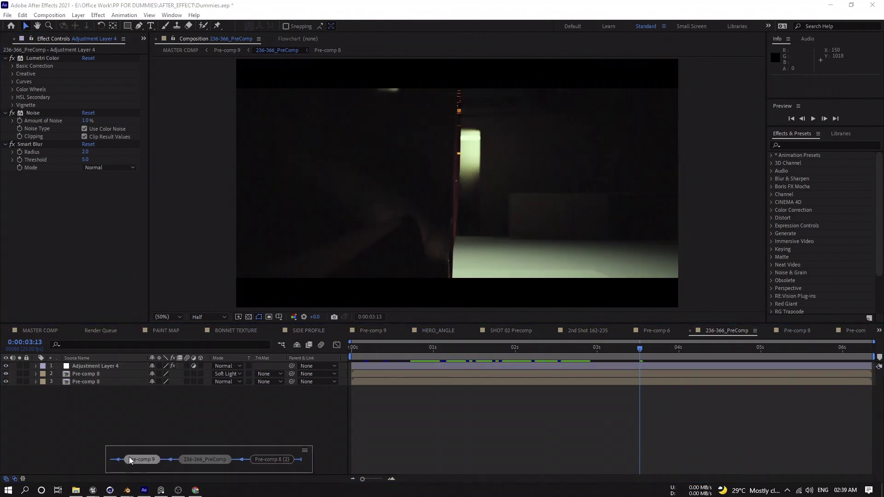
click(132, 460)
mouse_move(529, 348)
mouse_down()
mouse_move(485, 349)
mouse_move(538, 351)
mouse_move(528, 352)
mouse_up()
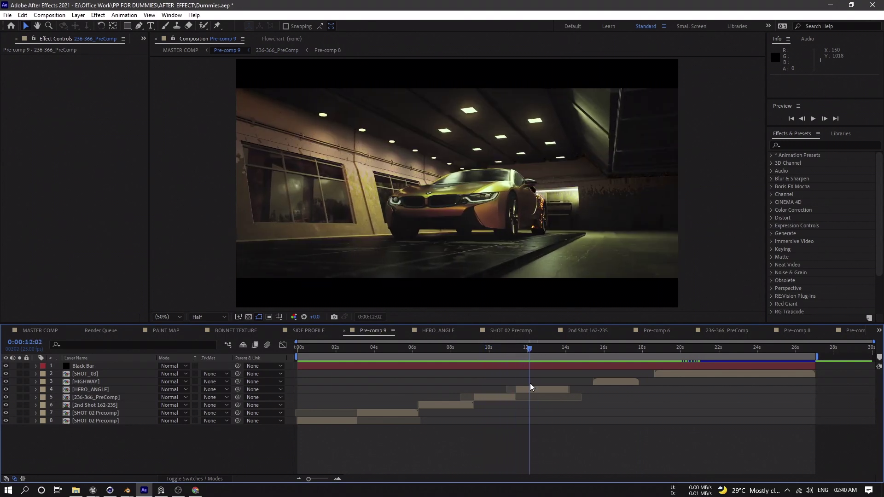
Open the HERO_ANGLE precomp and solo its base v3 Opaque layer
double_click(531, 389)
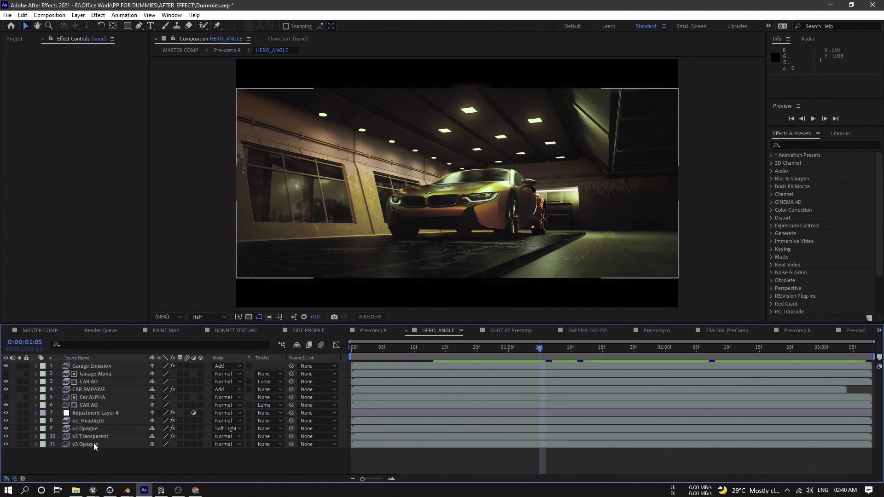
click(35, 447)
click(19, 444)
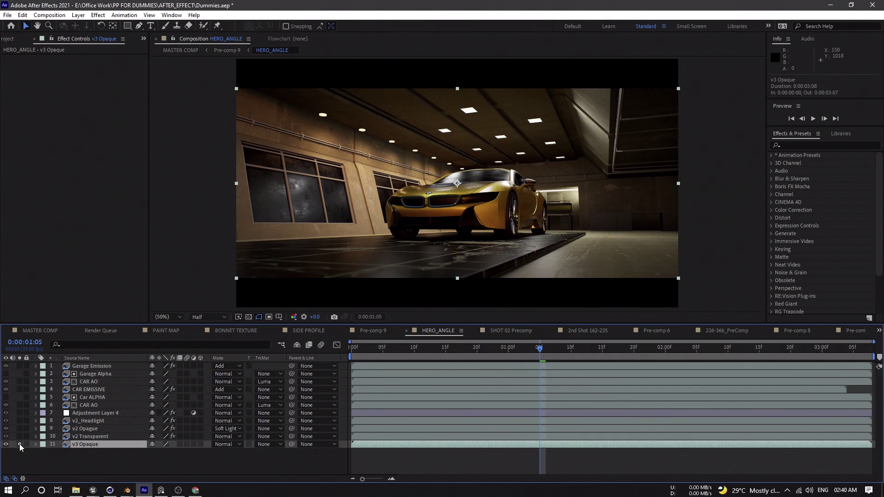
Add the v2 Transparent layer to the solo and toggle the v3 Opaque and v2 Transparent solos to compare their contributions
click(84, 436)
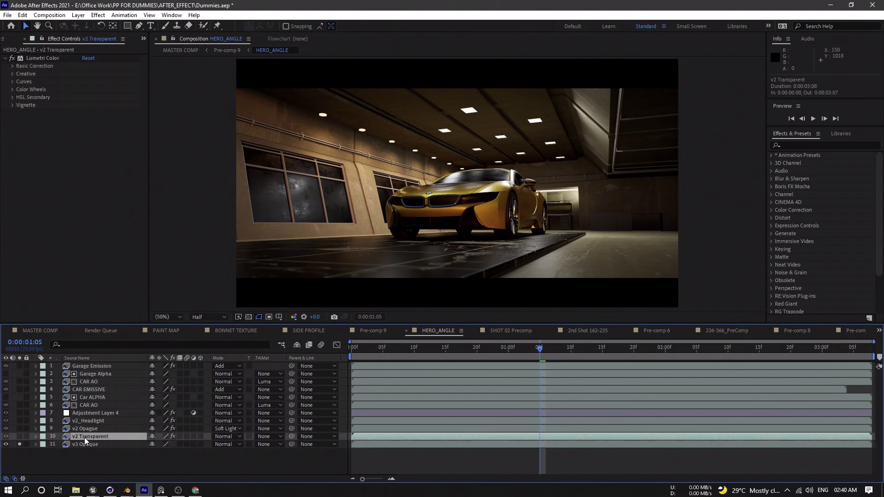
click(20, 436)
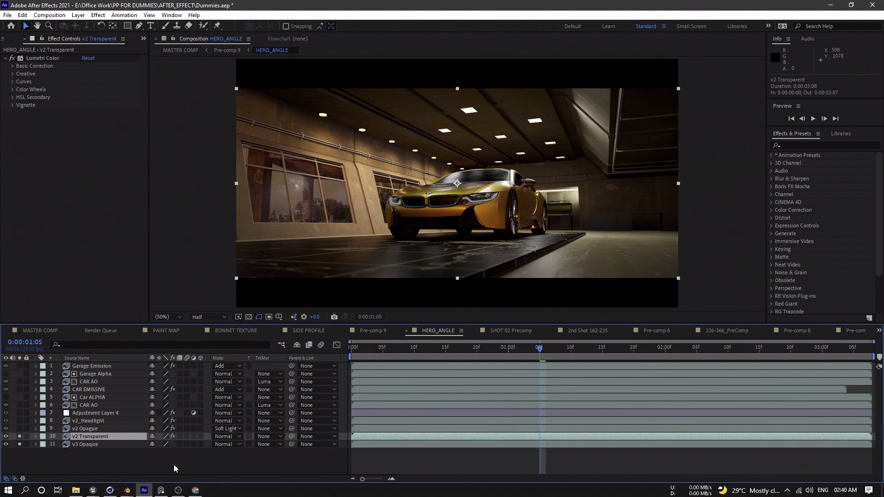
click(21, 445)
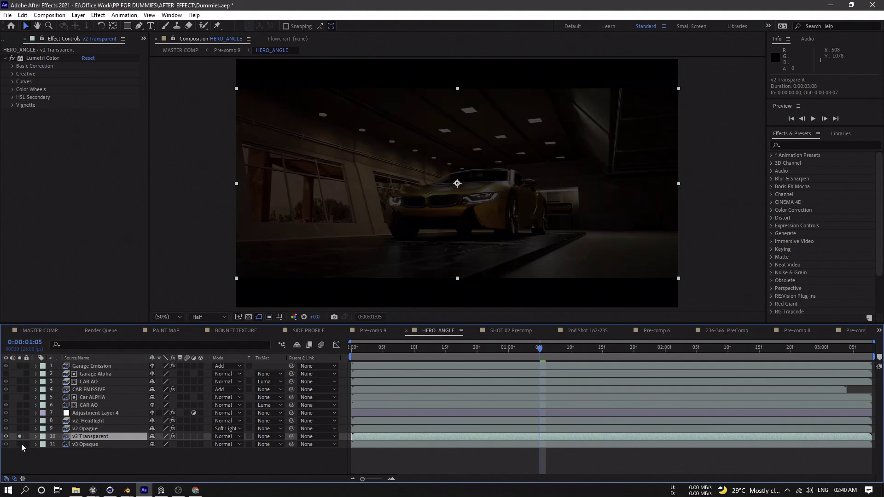
click(20, 444)
click(20, 436)
click(20, 436)
click(19, 436)
click(19, 436)
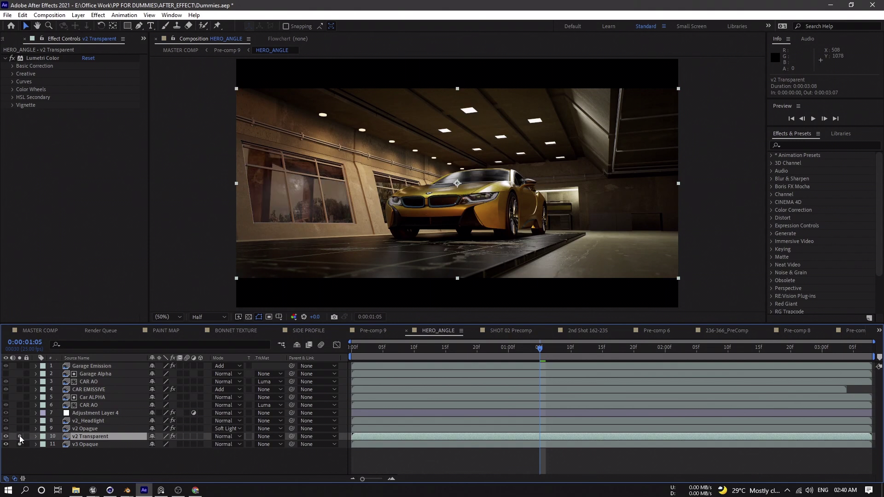
Add v2 Opaque to the solo, compare the shot with and without it, and check its blending mode, keeping Soft Light
click(83, 429)
click(19, 429)
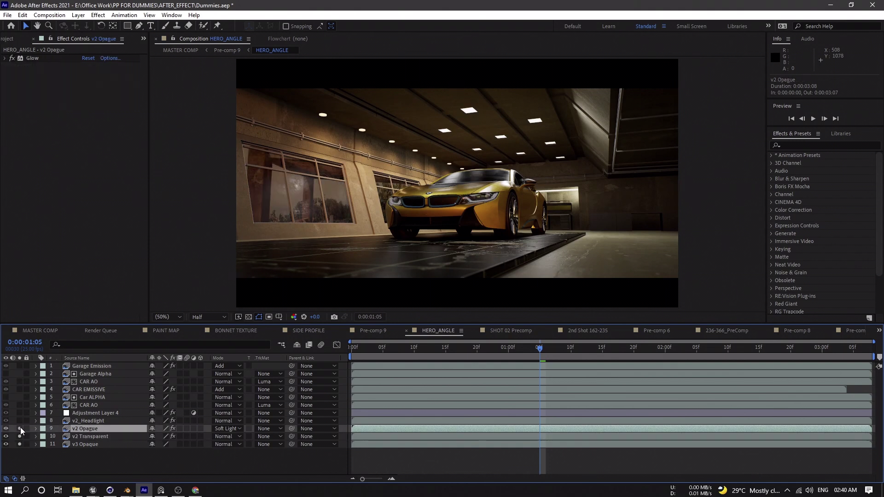
click(21, 428)
click(20, 428)
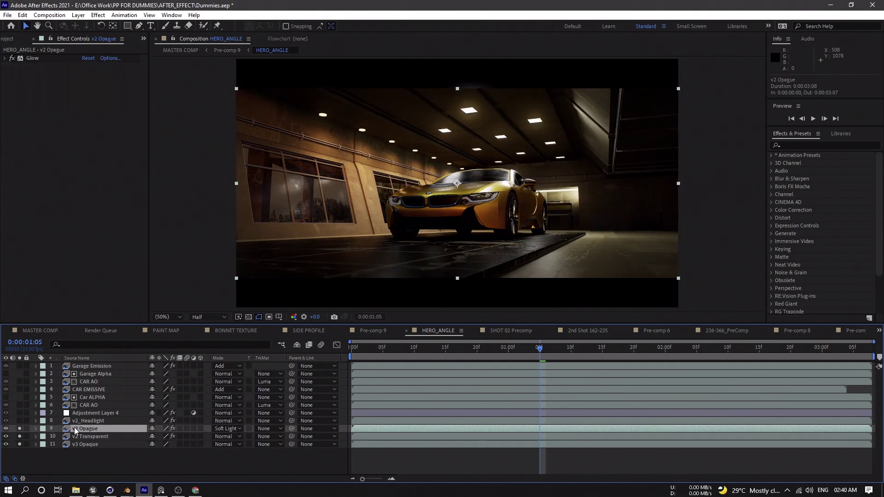
click(230, 429)
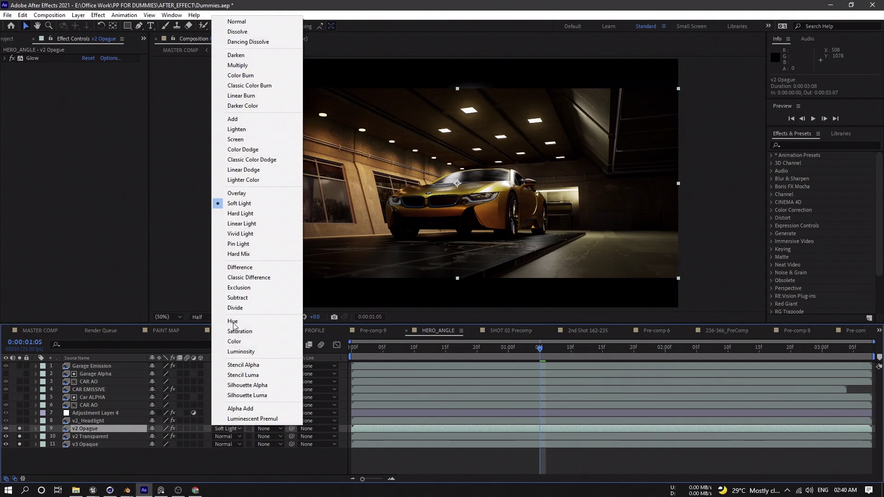
click(234, 204)
Add the v2_Headlight layer and Adjustment Layer 4 to the soloed layers
click(93, 420)
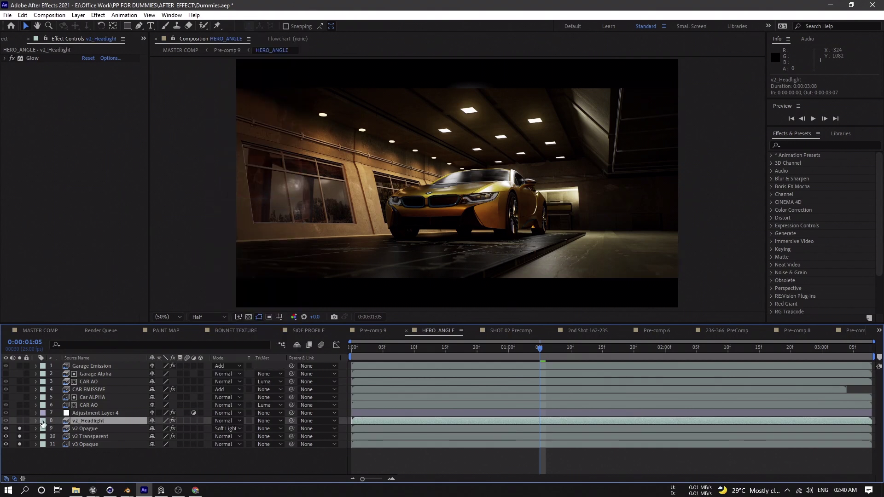
click(20, 421)
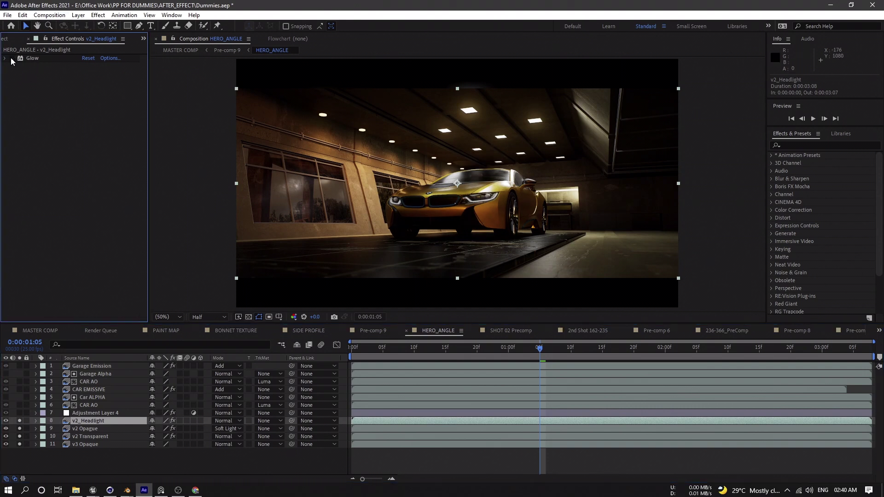
click(82, 414)
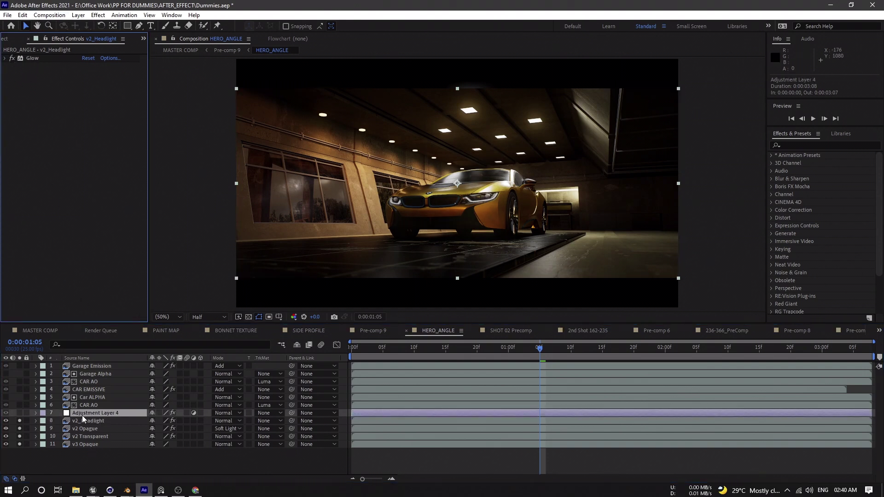
click(19, 413)
Step through the solos of the lower CAR AO, Car ALPHA, CAR EMISSIVE, upper CAR AO and Garage Alpha layers
click(30, 405)
click(20, 405)
click(19, 397)
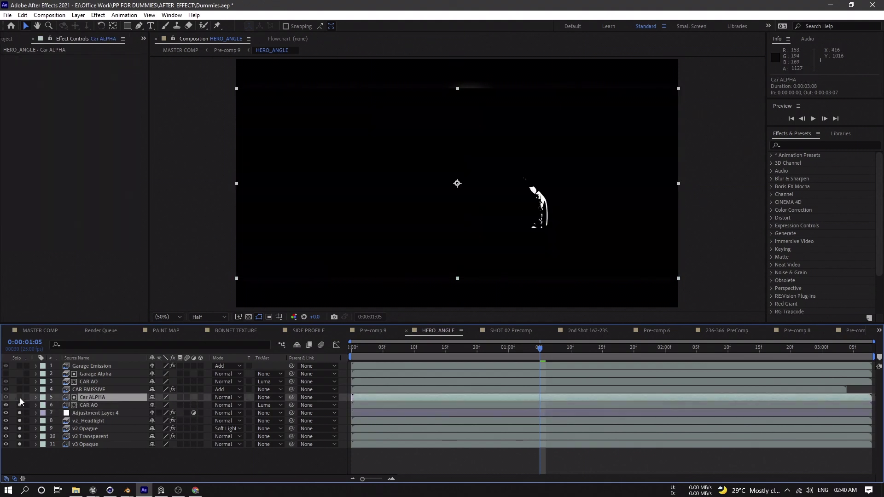
click(12, 404)
click(19, 390)
click(20, 381)
click(19, 374)
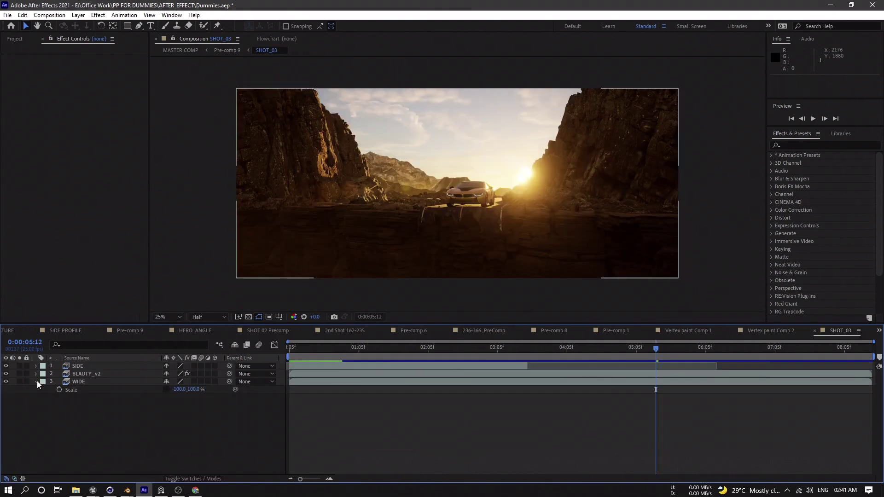
In SHOT_03, collapse the WIDE layer's properties, solo the layer and scrub the timeline backward to review it
click(36, 382)
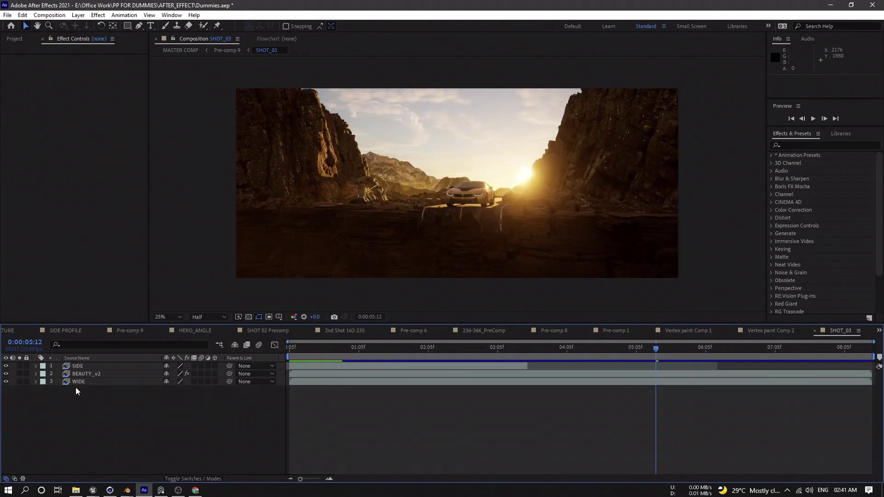
click(51, 384)
click(19, 382)
drag(644, 349, 421, 350)
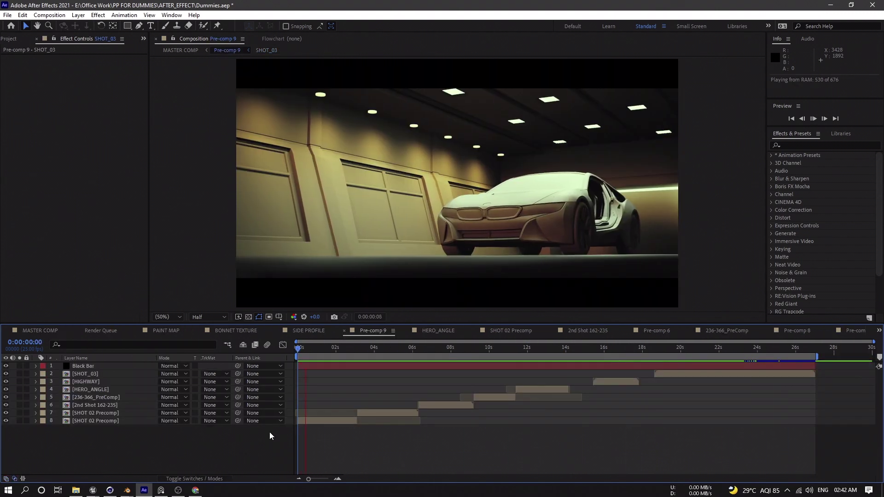